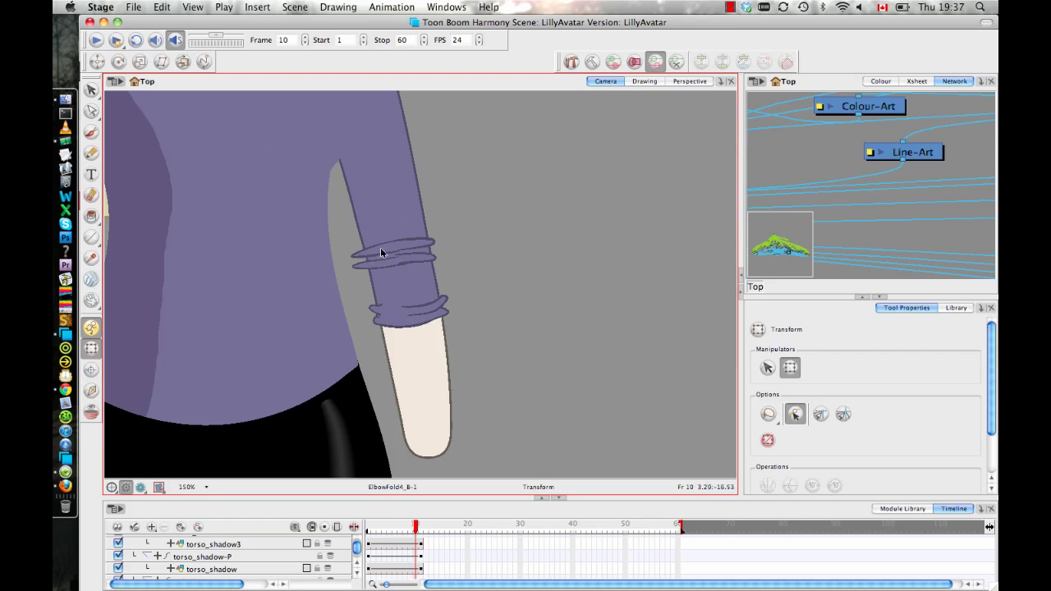
Examine an elbow fold piece on the character's sleeve at frame 10 and check the whole pose
left_click(386, 248)
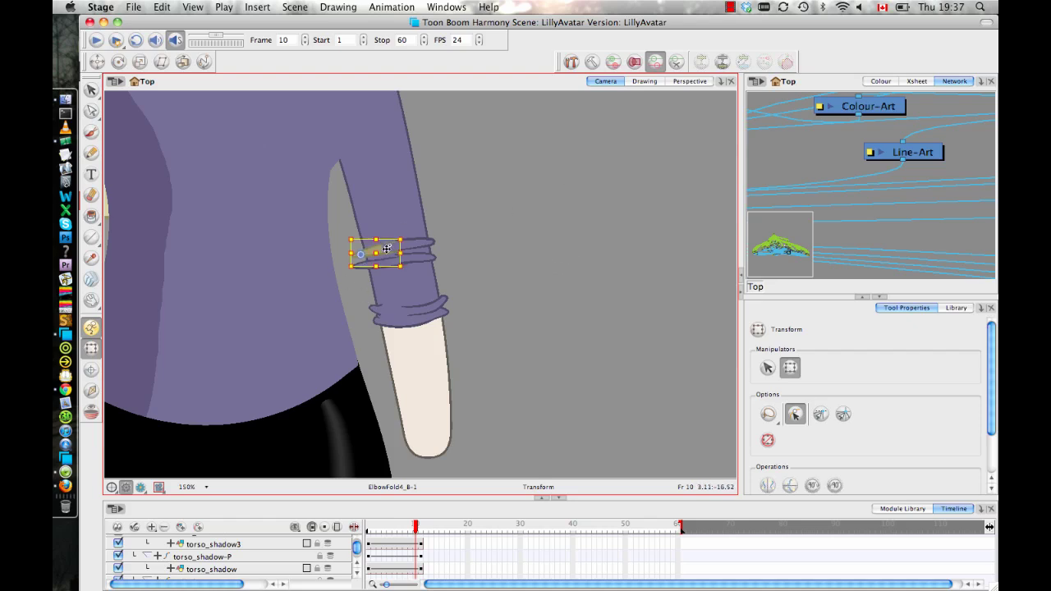
left_click(527, 279)
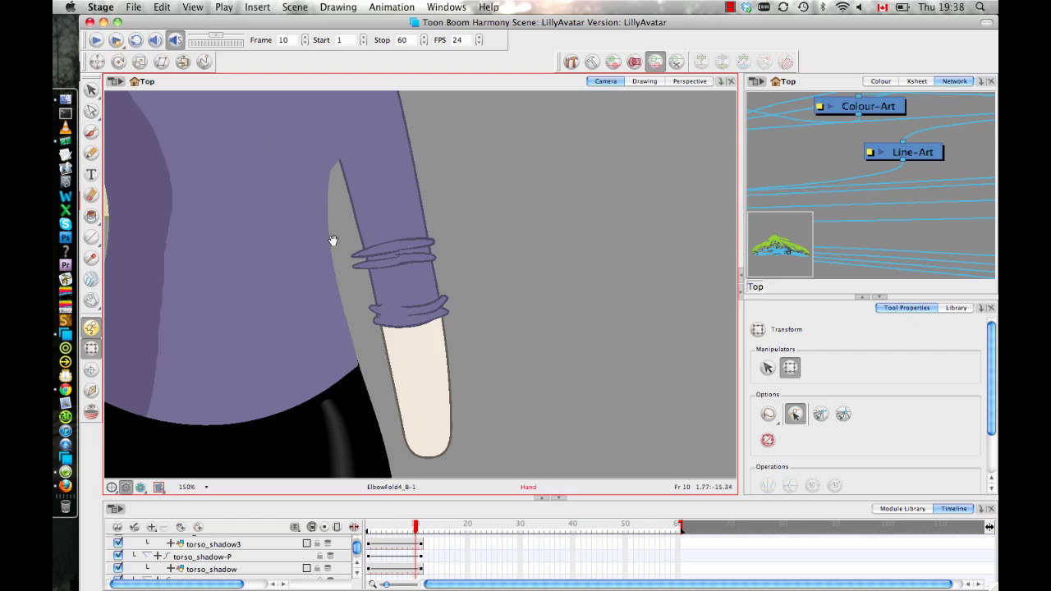
left_click_drag(334, 241, 334, 315)
key("1")
key("1")
left_click_drag(409, 211, 385, 247)
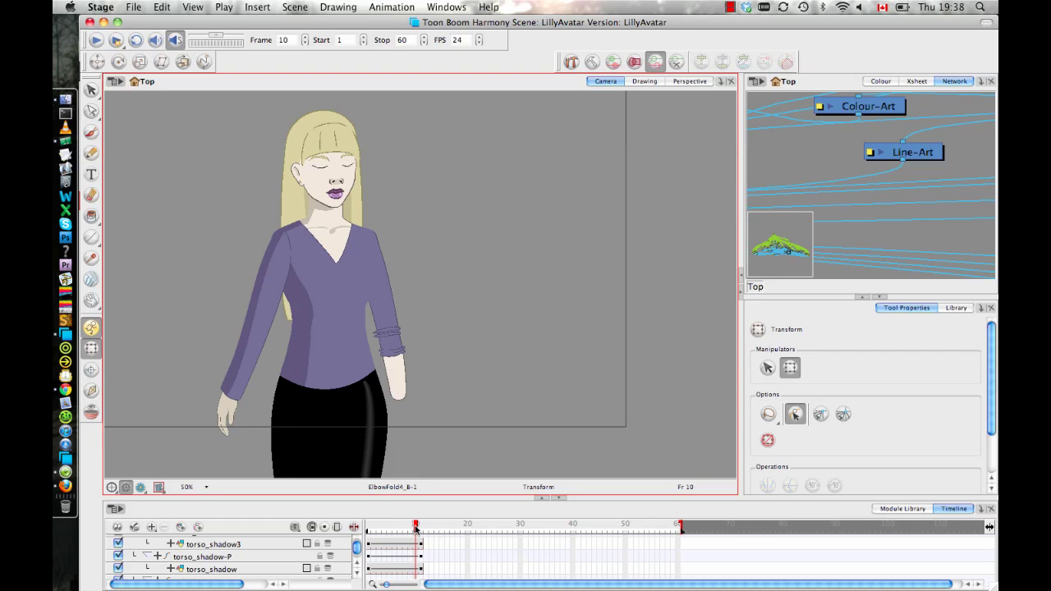
Scrub the timeline from frame 10 back to frame 1 to compare the turned head with the front pose
left_click_drag(415, 528, 416, 559)
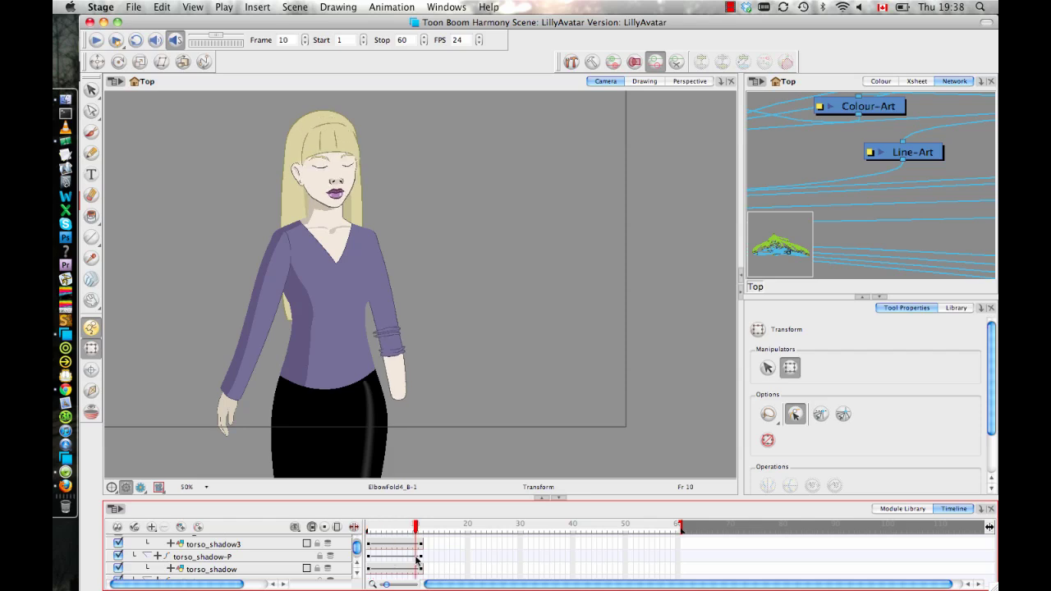
scroll(399, 235, "up", 3)
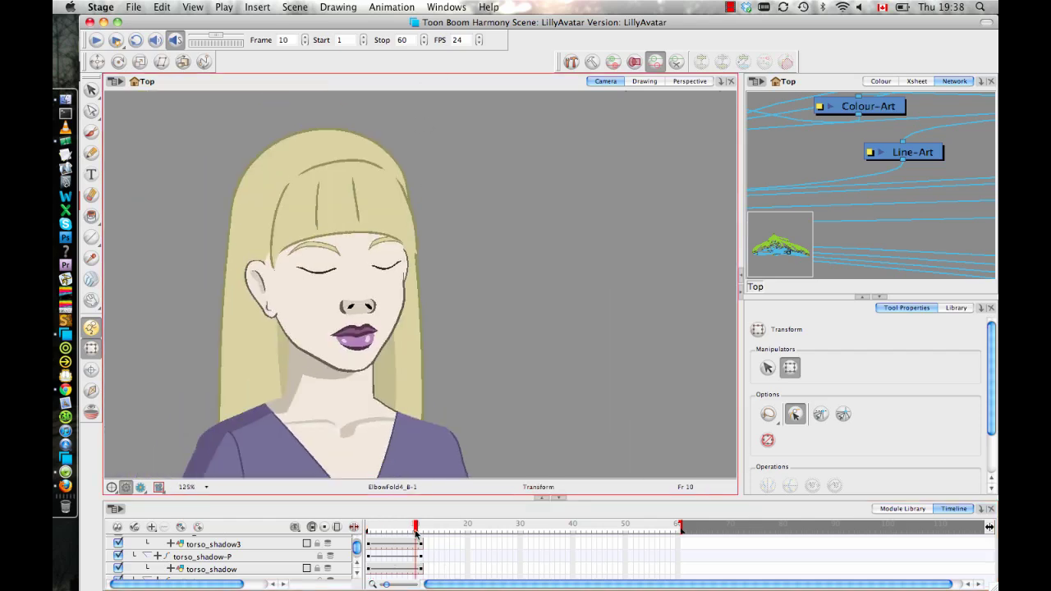
left_click_drag(416, 532, 335, 532)
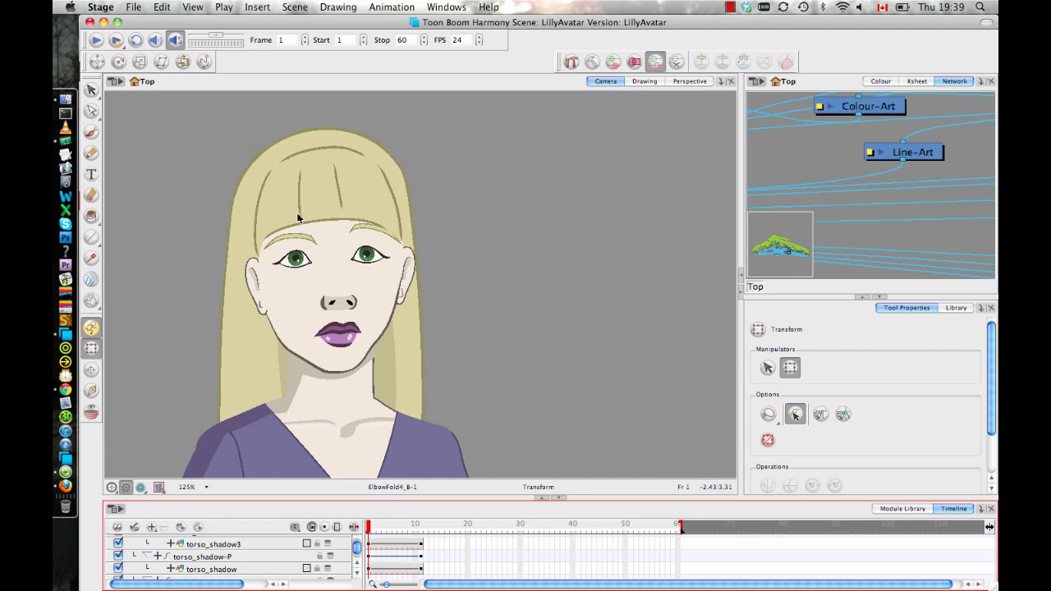
Examine the upper outer elbow fold on the sleeve at frame 1 by selecting it with the Transform tool
left_click(91, 110)
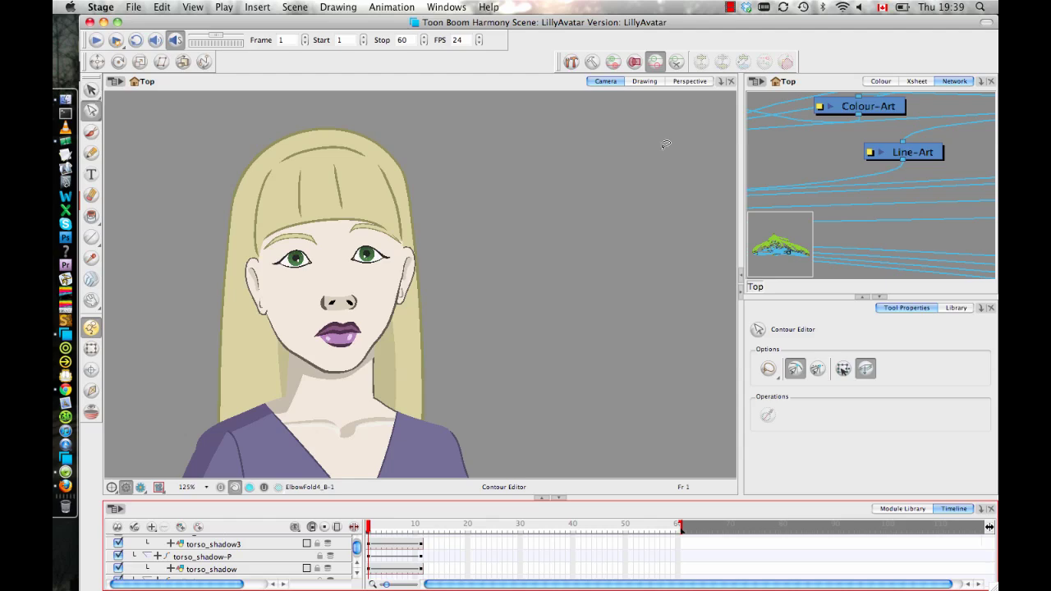
key("space")
left_click_drag(687, 415, 601, 172)
key("2")
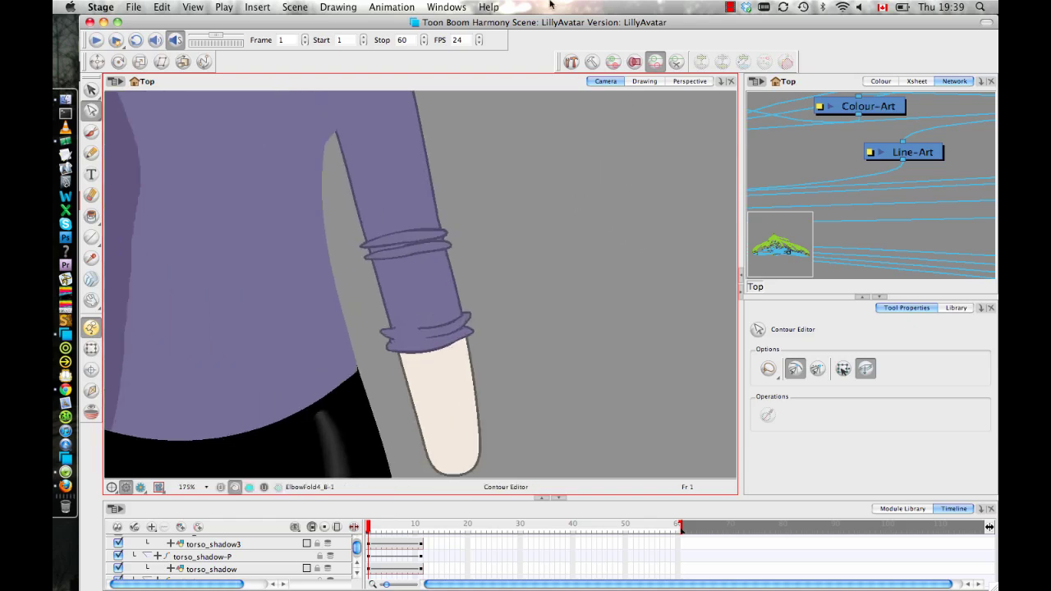
left_click(91, 348)
left_click(429, 247)
left_click(625, 253)
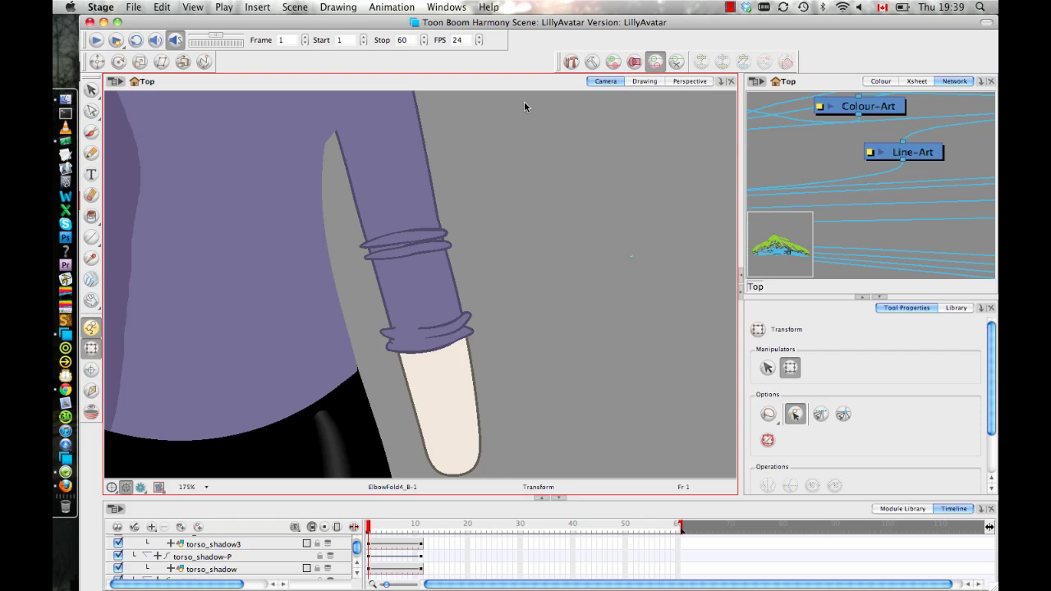
left_click(431, 236)
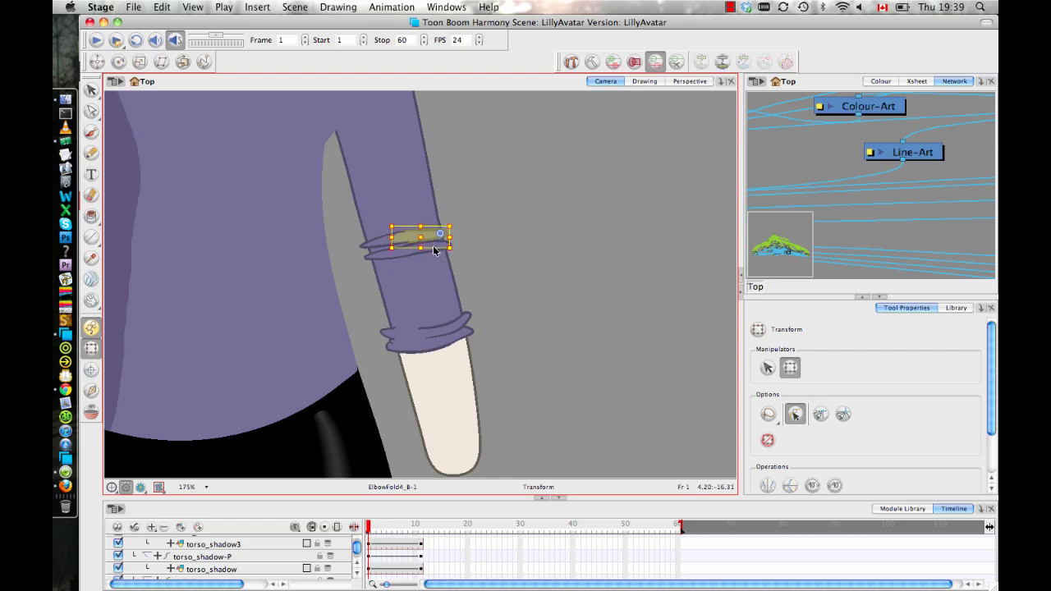
left_click(497, 259)
Select the lower and inner elbow fold pieces individually to examine how the sleeve creases are divided
left_click(439, 244)
left_click_drag(425, 231, 421, 220)
left_click(376, 257)
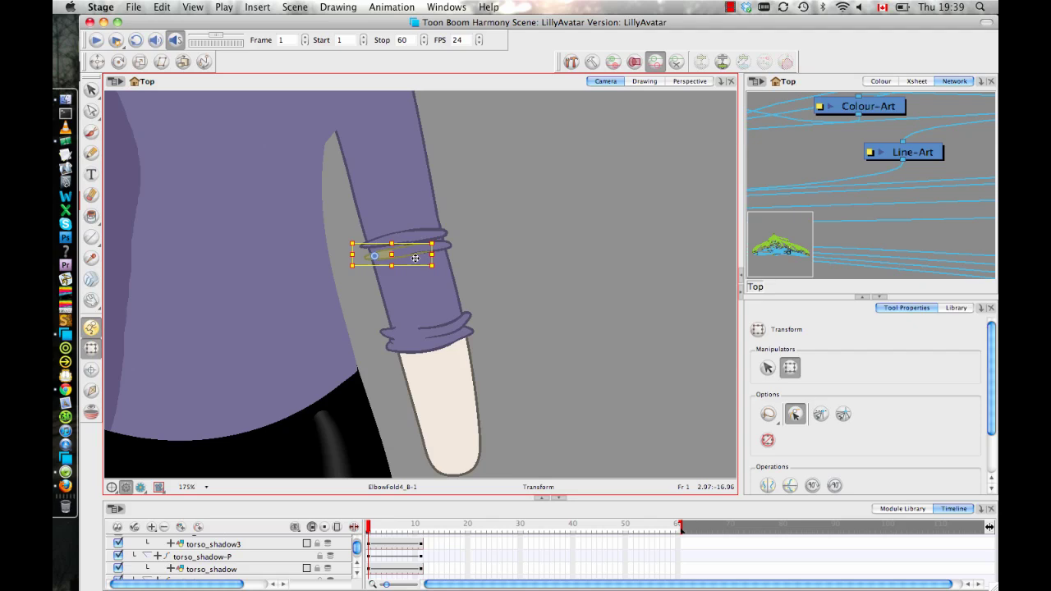
left_click(494, 208)
left_click(384, 239)
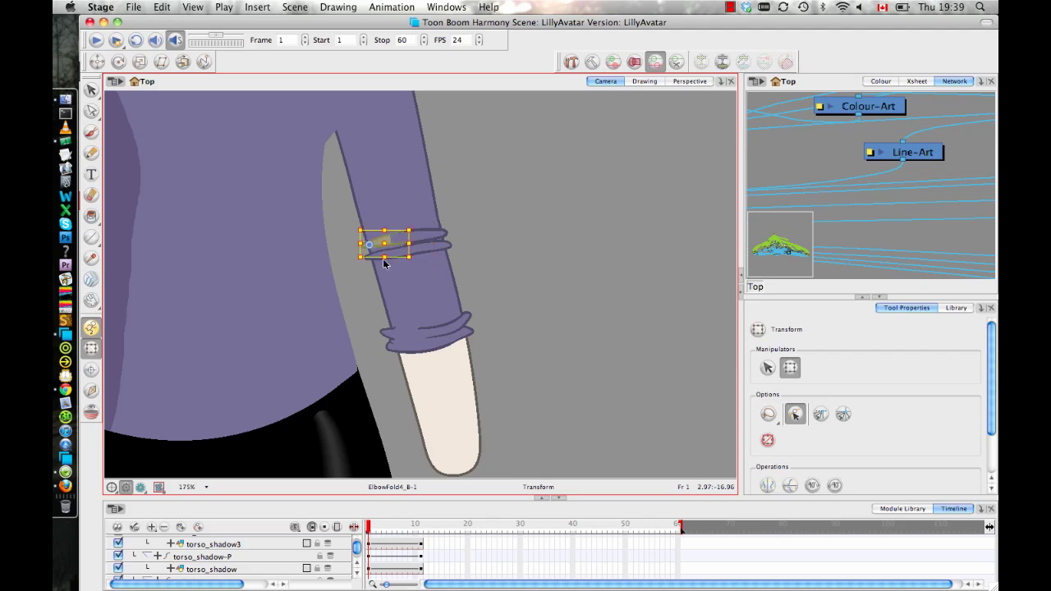
key("Delete")
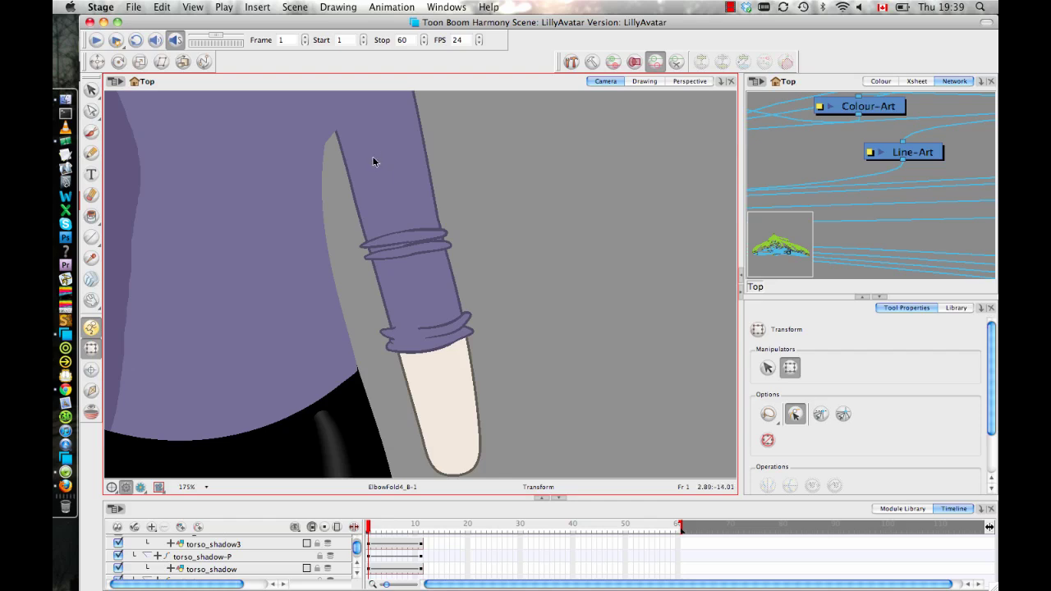
left_click(384, 237)
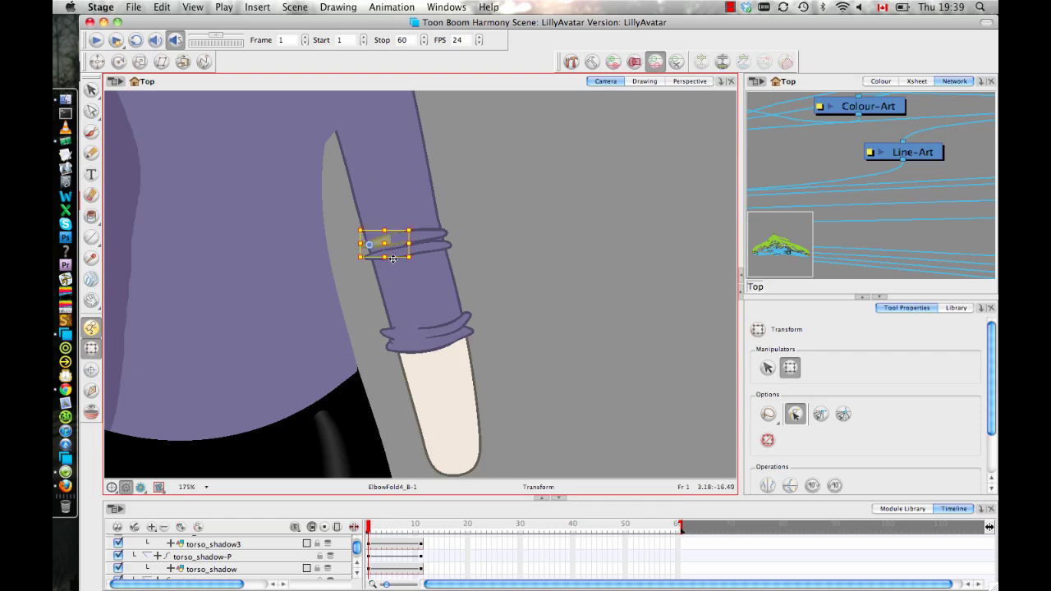
Select the whole arm with its sleeve and try swinging it outward, and undo the rotation
left_click(415, 182)
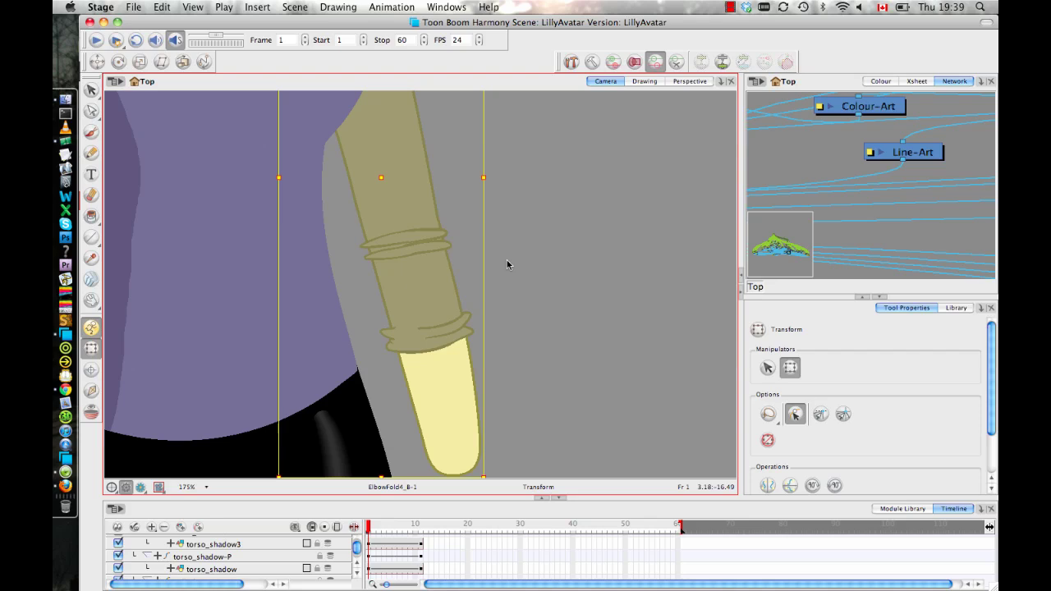
key("1")
scroll(561, 259, "down", 3)
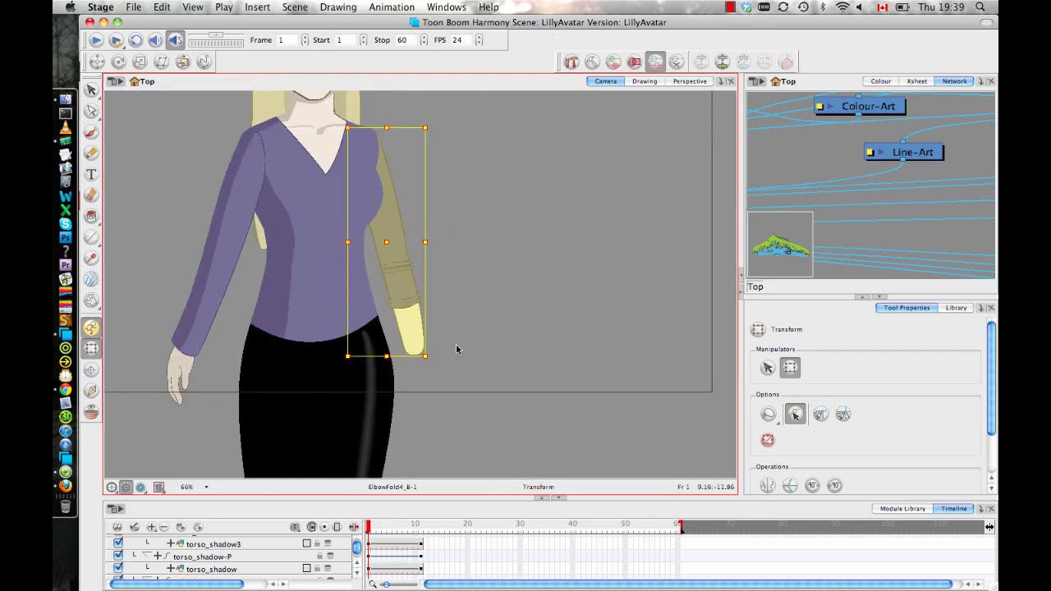
mouse_move(432, 362)
left_mouse_down()
mouse_move(527, 218)
mouse_move(558, 202)
left_mouse_up()
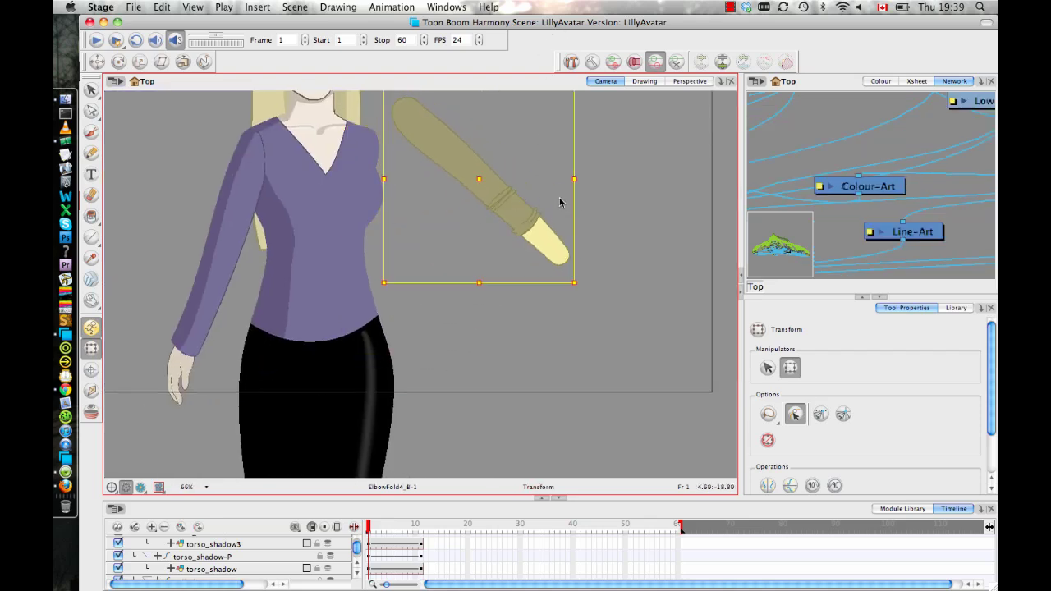
key("ctrl+z")
Place the selected arm's rotation pivot on the shoulder and return to the Transform tool
key("space")
left_click_drag(475, 163, 499, 190)
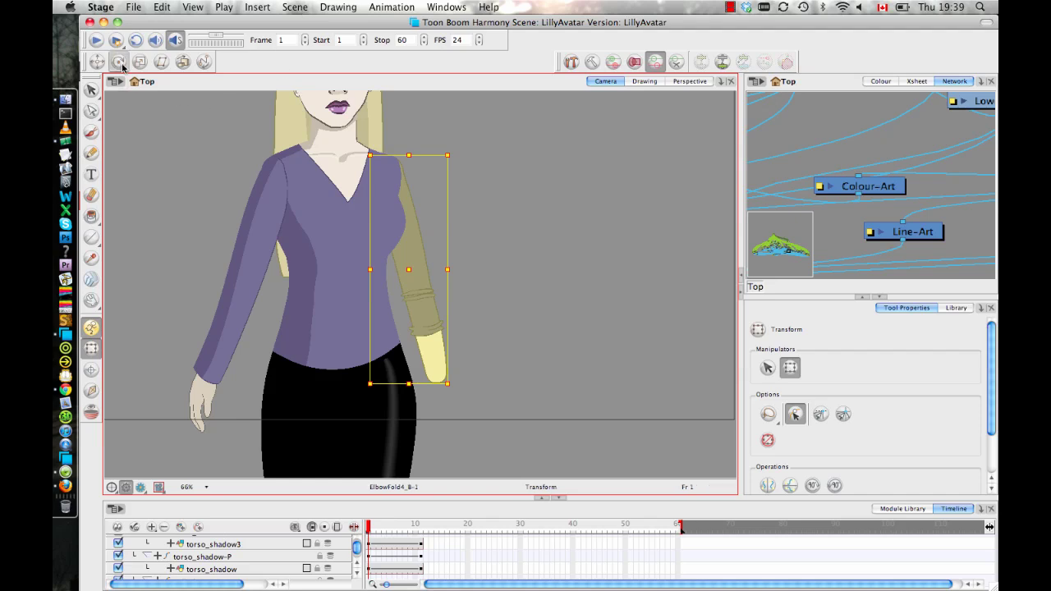
left_click(119, 64)
key("space")
left_click_drag(419, 241, 421, 288)
left_click_drag(359, 131, 389, 215)
left_click(92, 351)
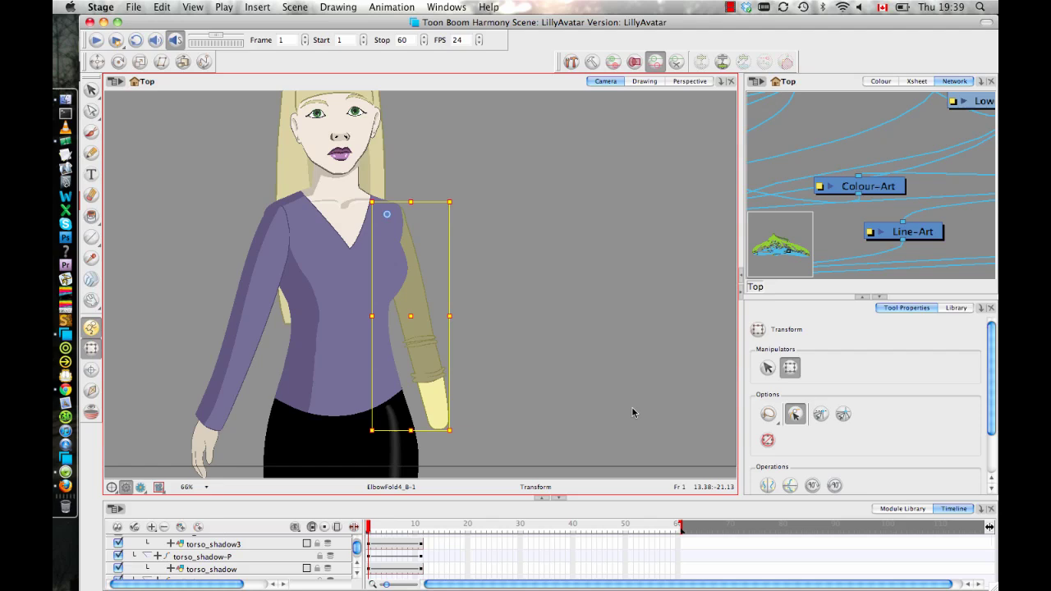
Try rotating the whole arm up to near horizontal around the shoulder, undo it and deselect the arm
key("space")
left_click_drag(502, 423, 522, 159)
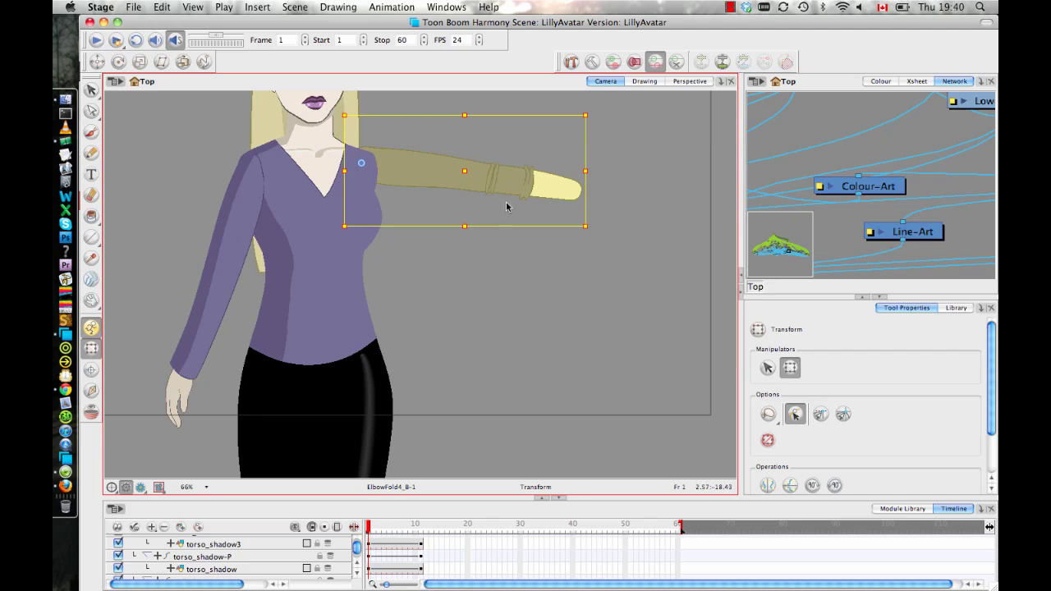
key("ctrl+z")
left_click(474, 306)
Examine the upper outer and upper inner elbow fold pieces close up by selecting each one
left_click_drag(395, 254, 359, 142)
key("2")
key("2")
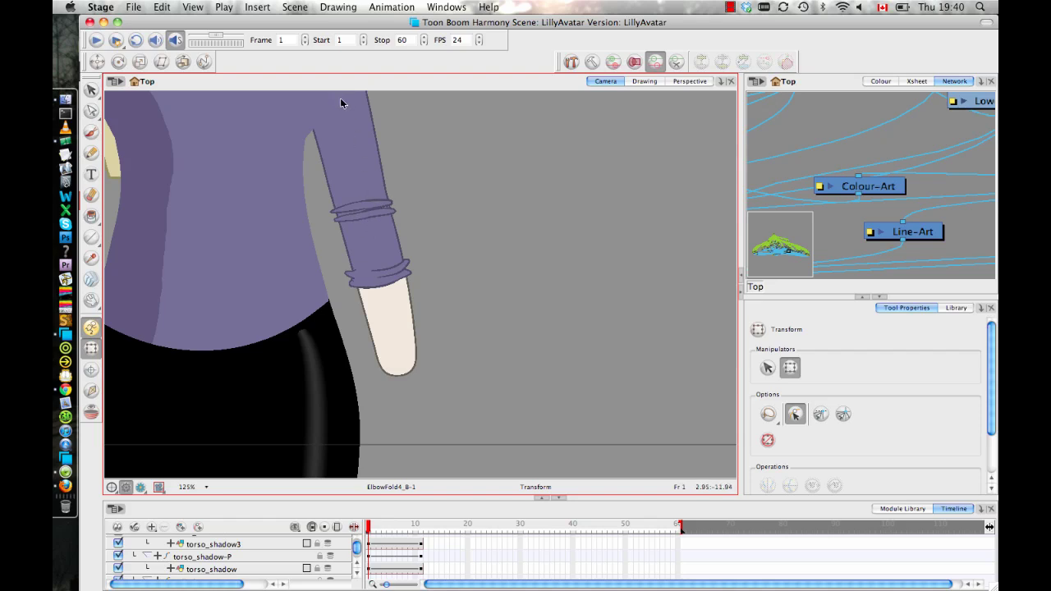
scroll(361, 246, "up", 2)
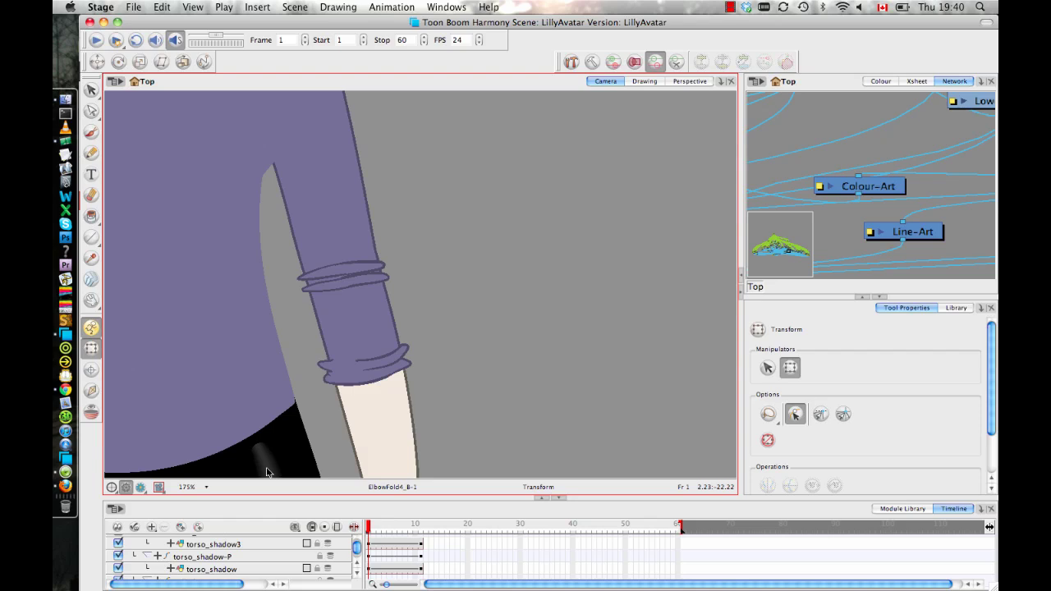
left_click(340, 273)
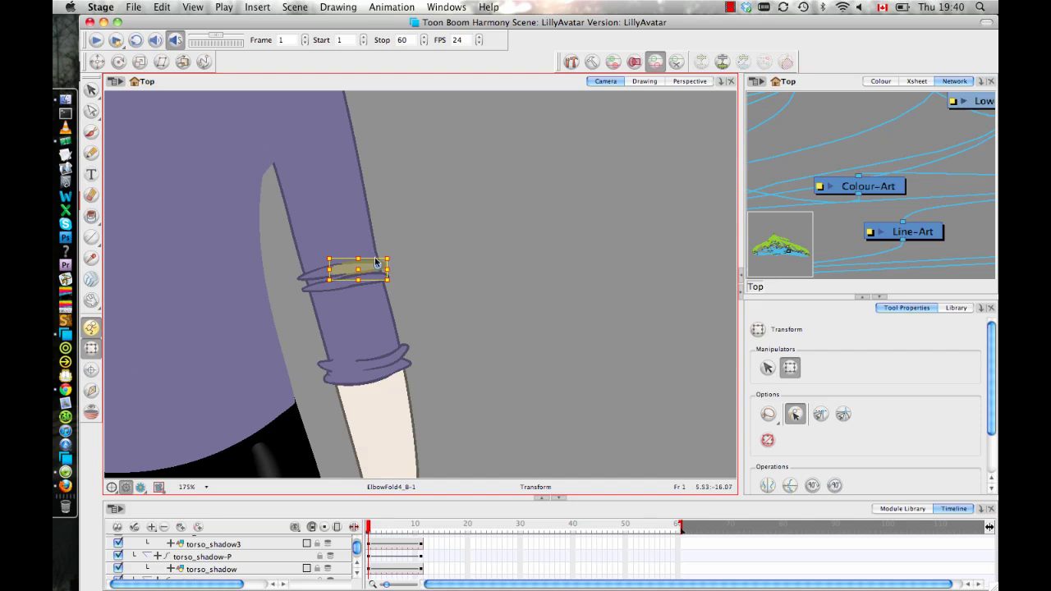
left_click(317, 278)
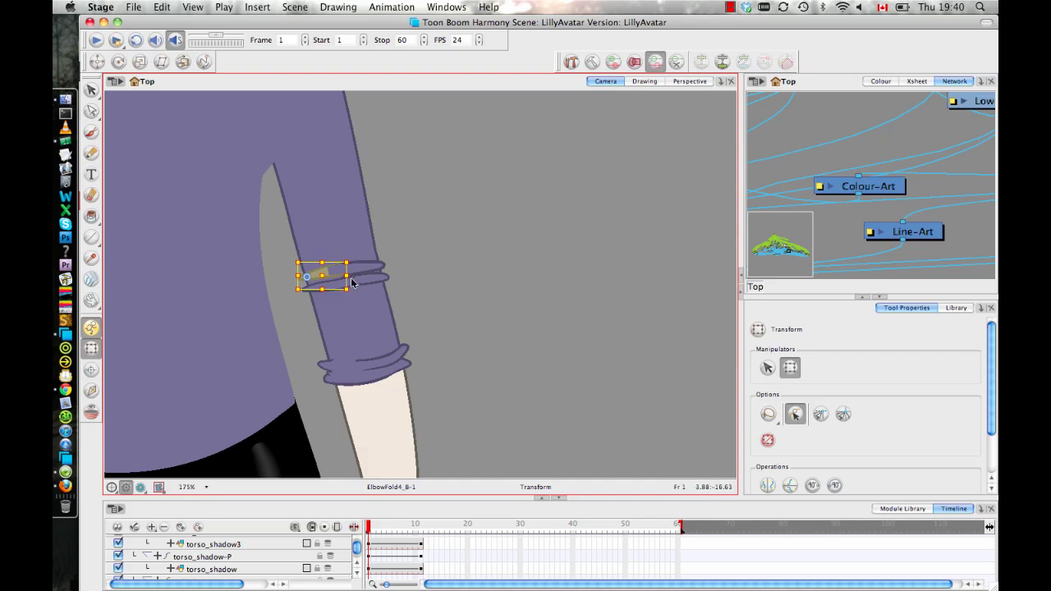
left_click(415, 282)
Select the upper inner elbow fold piece and enlarge the Network view beside the camera view
scroll(337, 283, "up", 1)
scroll(337, 287, "up", 1)
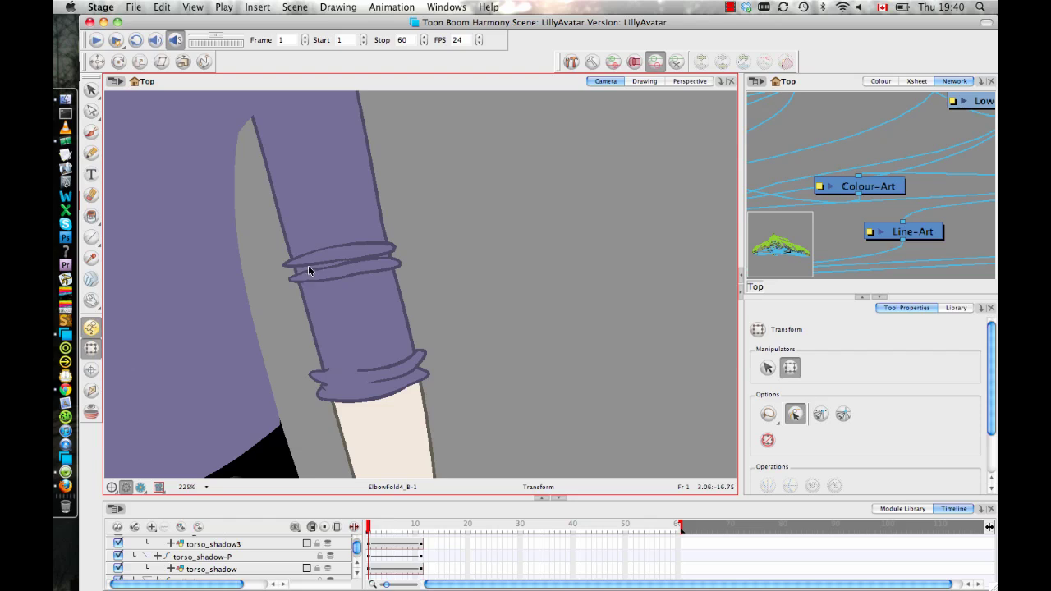
left_click(311, 264)
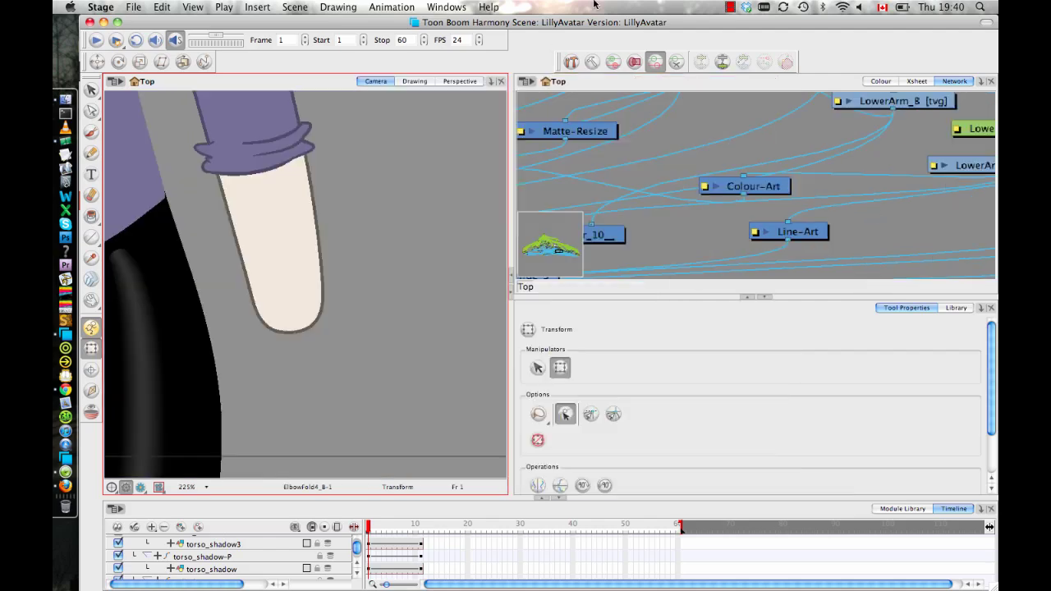
left_click_drag(251, 169, 263, 358)
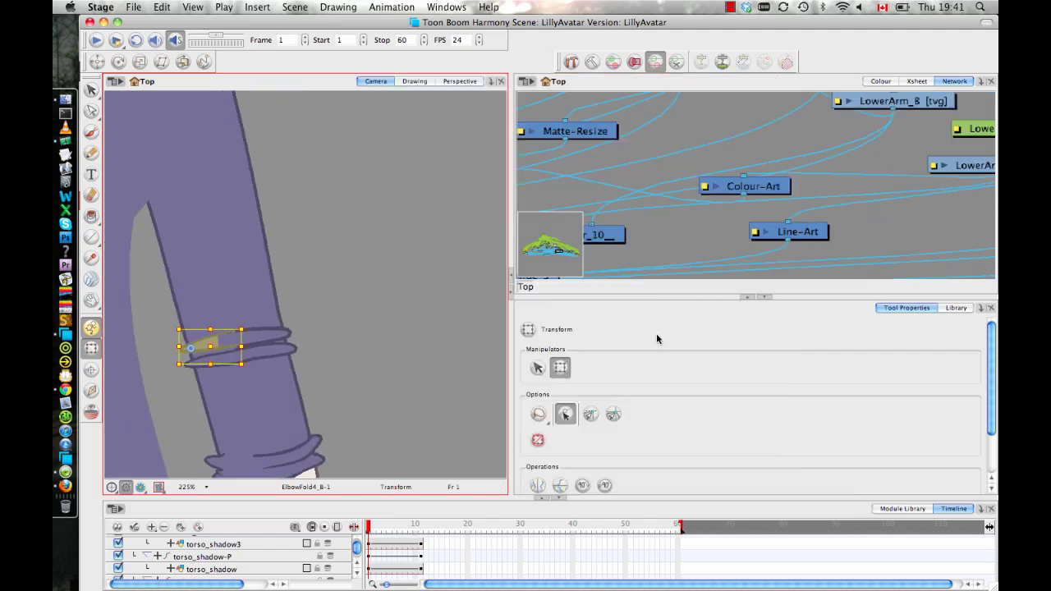
left_click(764, 297)
key("space")
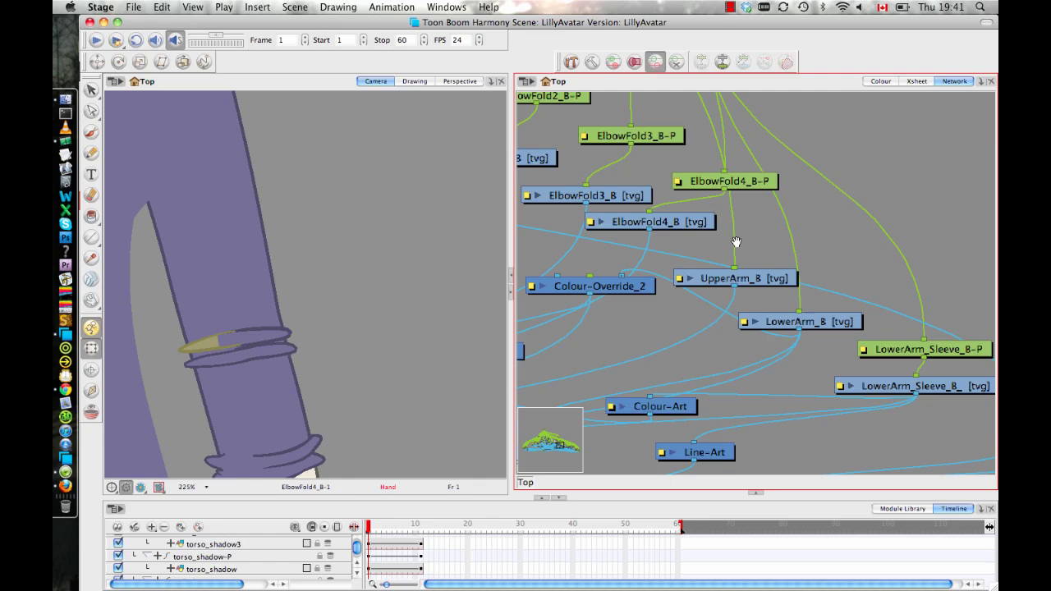
Examine how the ElbowFold1_B-P to ElbowFold4_B-P pegs connect to their drawings and the arm pegs in the network
left_click_drag(736, 241, 829, 335)
key("1")
key("1")
left_click_drag(548, 135, 565, 220)
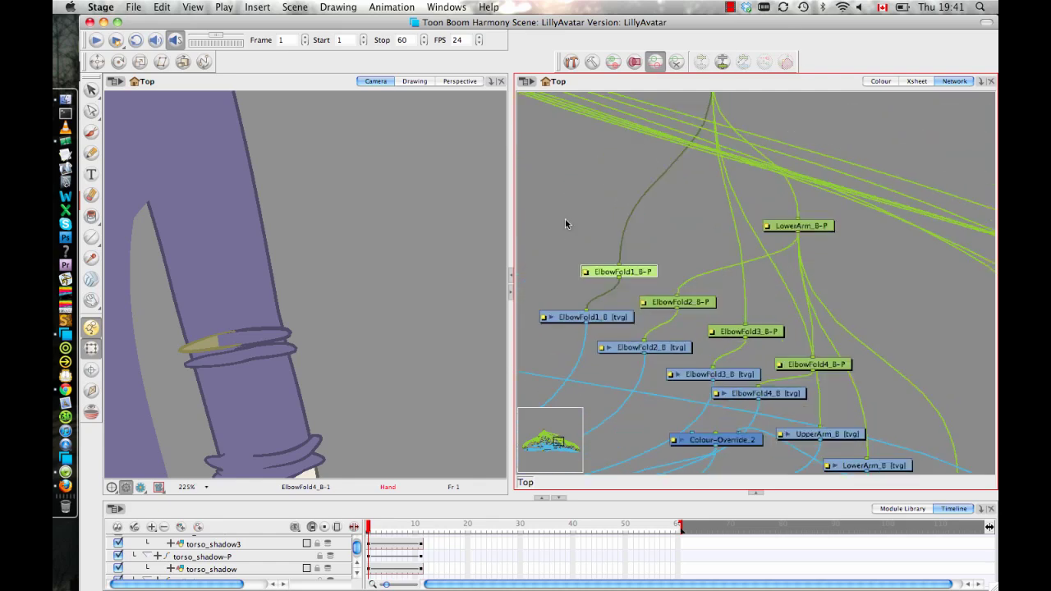
scroll(811, 231, "down", 3)
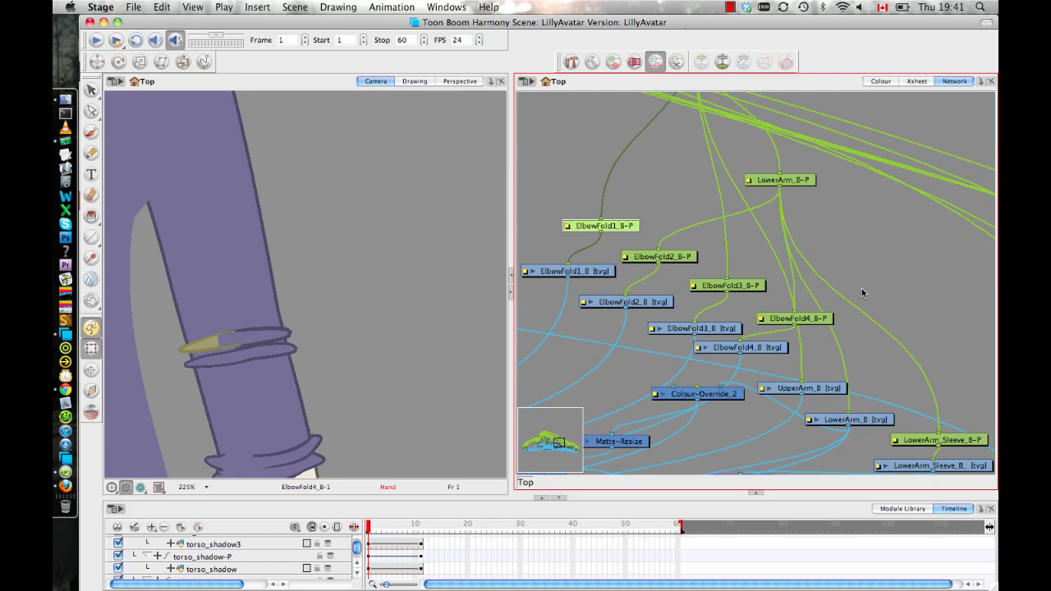
key("space")
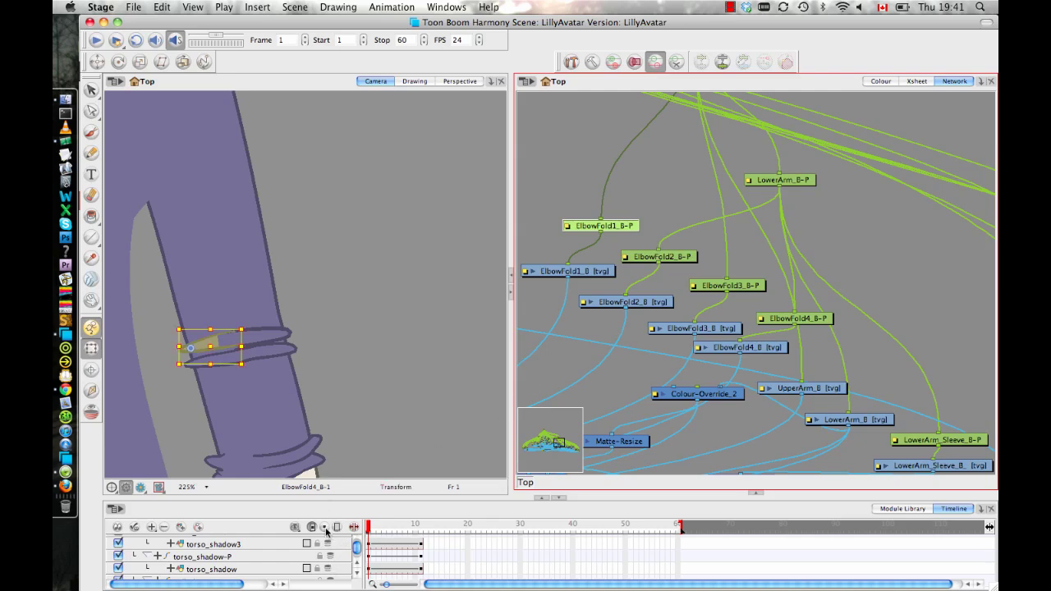
left_click(326, 531)
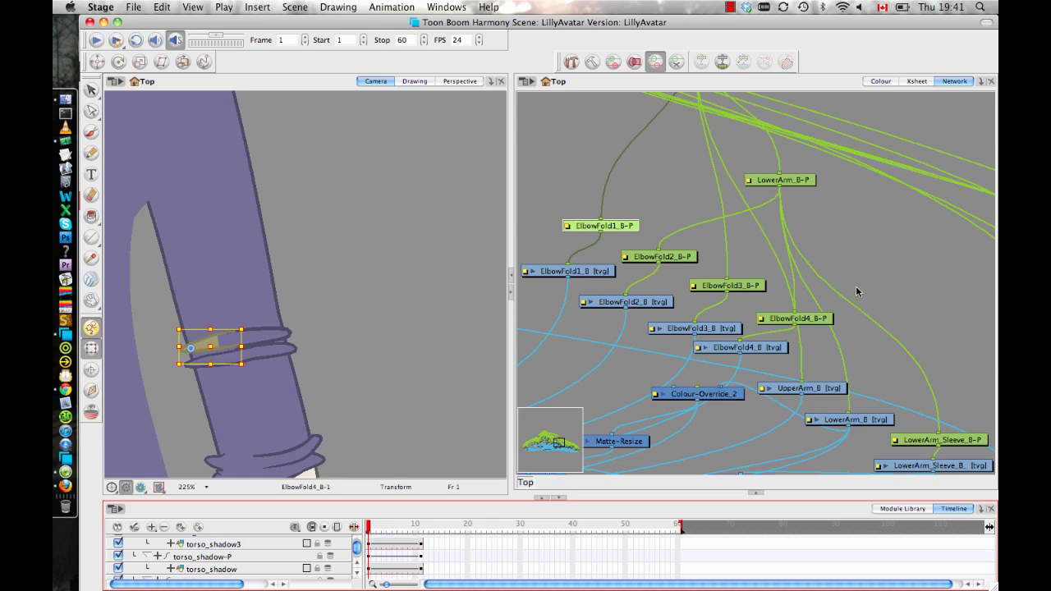
Reposition the LowerArm_B-P and UpperArm_B-P pegs in the network to make their connections to the elbow fold pegs easier to follow
scroll(800, 197, "down", 3)
left_click_drag(768, 141, 851, 149)
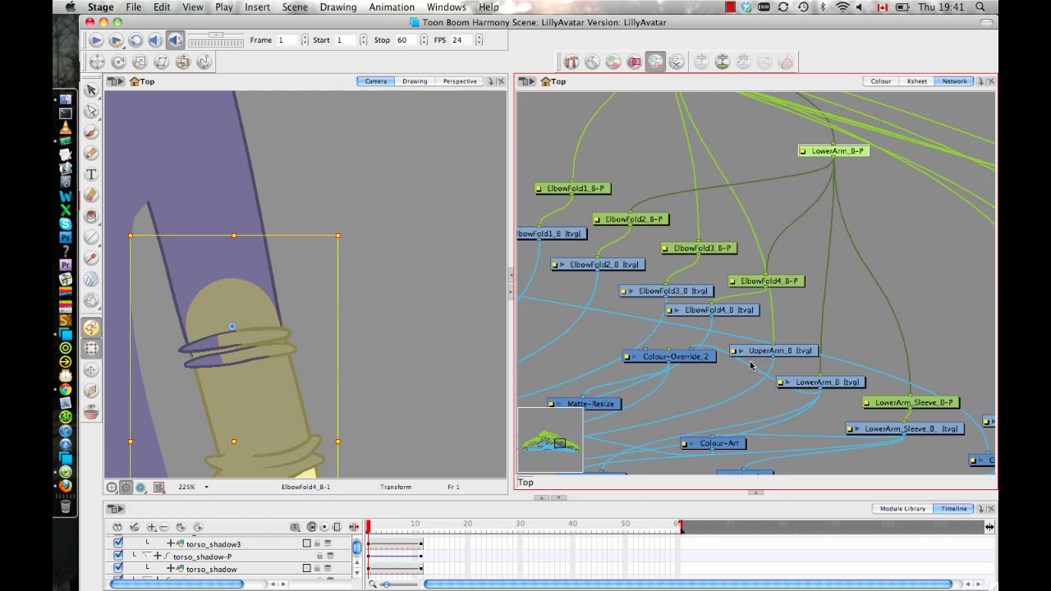
left_click_drag(817, 277, 759, 386)
left_click_drag(697, 172, 706, 228)
left_click_drag(621, 156, 658, 123)
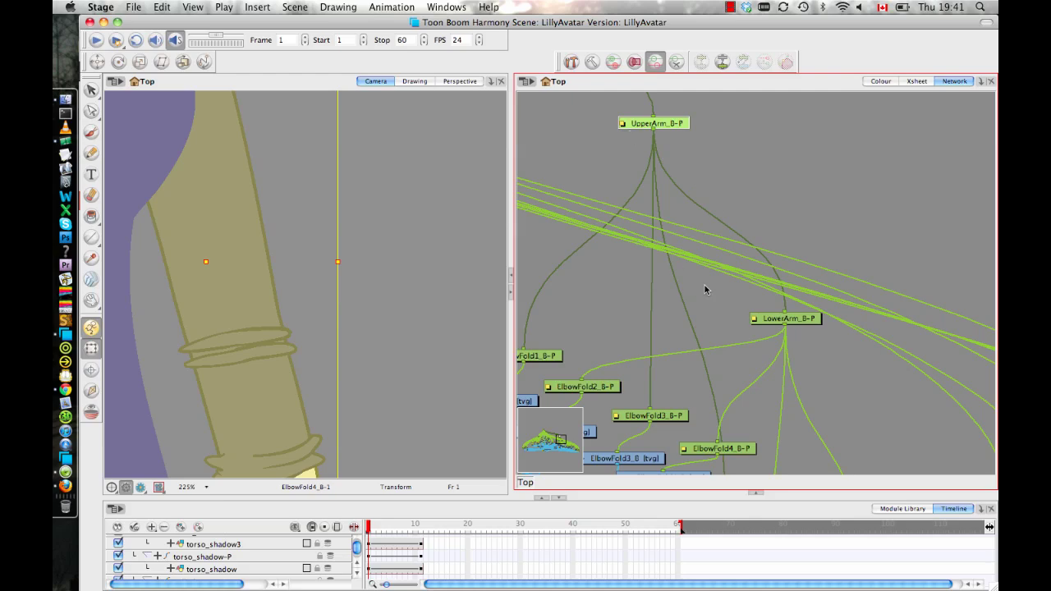
scroll(681, 352, "down", 3)
scroll(681, 351, "left", 2)
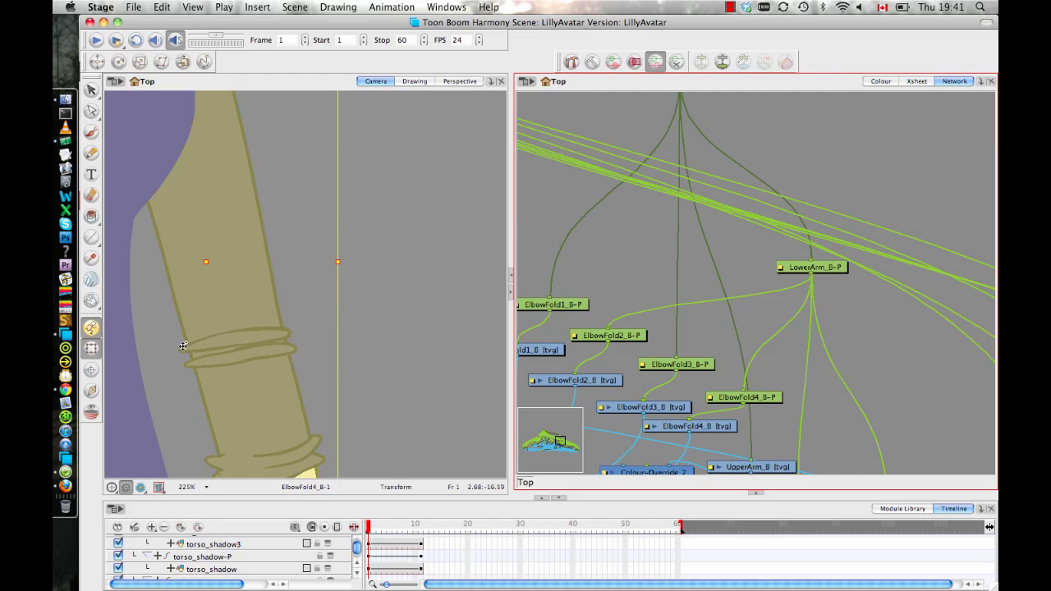
Select the LowerArm_B-P peg and examine how it connects to the UpperArm_B-P peg and the elbow fold pegs
scroll(952, 394, "down", 5)
scroll(957, 389, "up", 2)
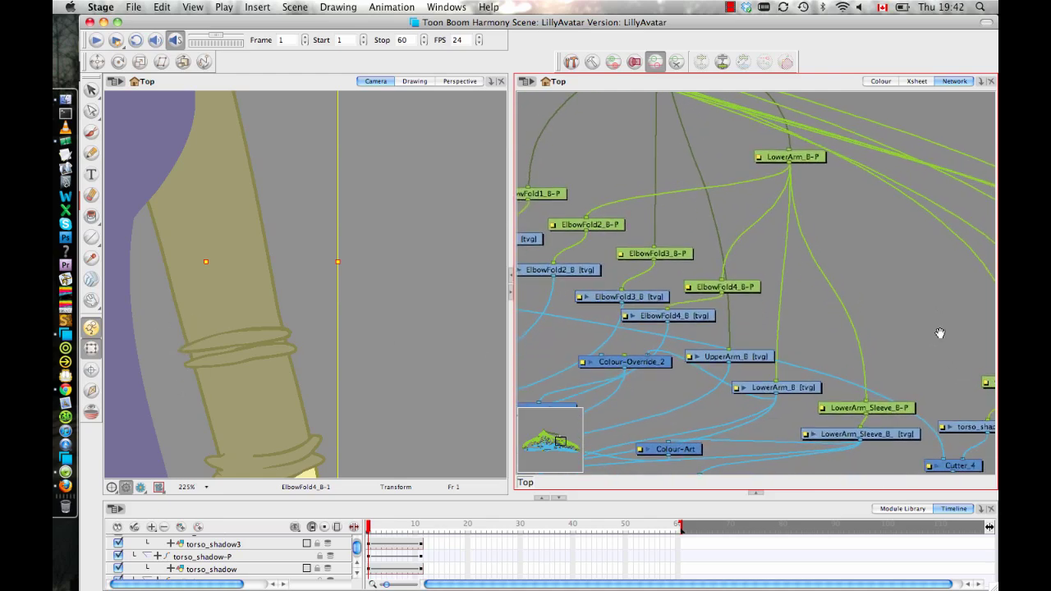
scroll(956, 388, "up", 1)
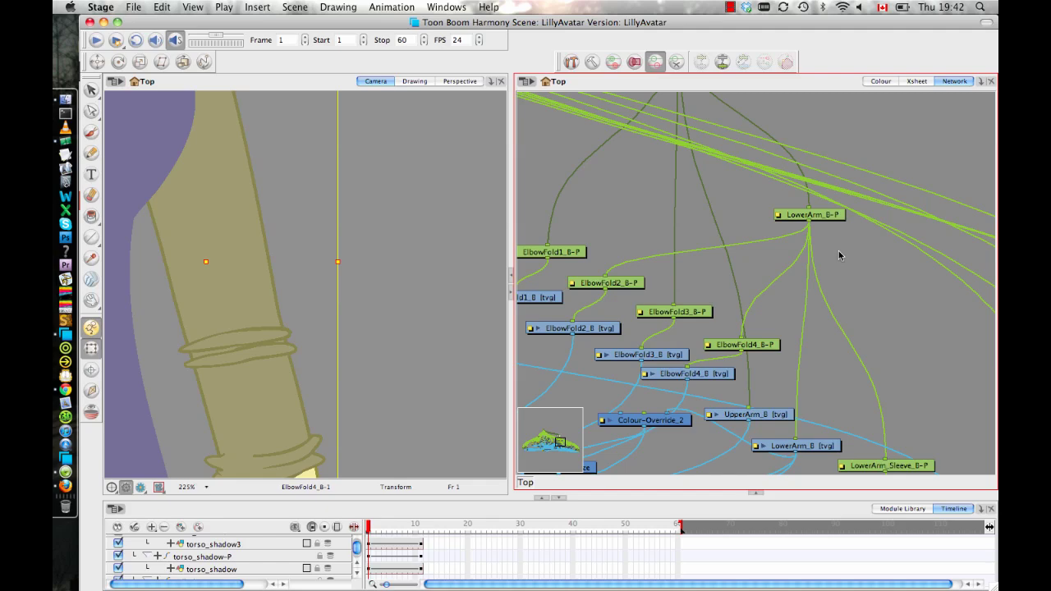
left_click_drag(821, 217, 823, 230)
left_click_drag(768, 283, 757, 412)
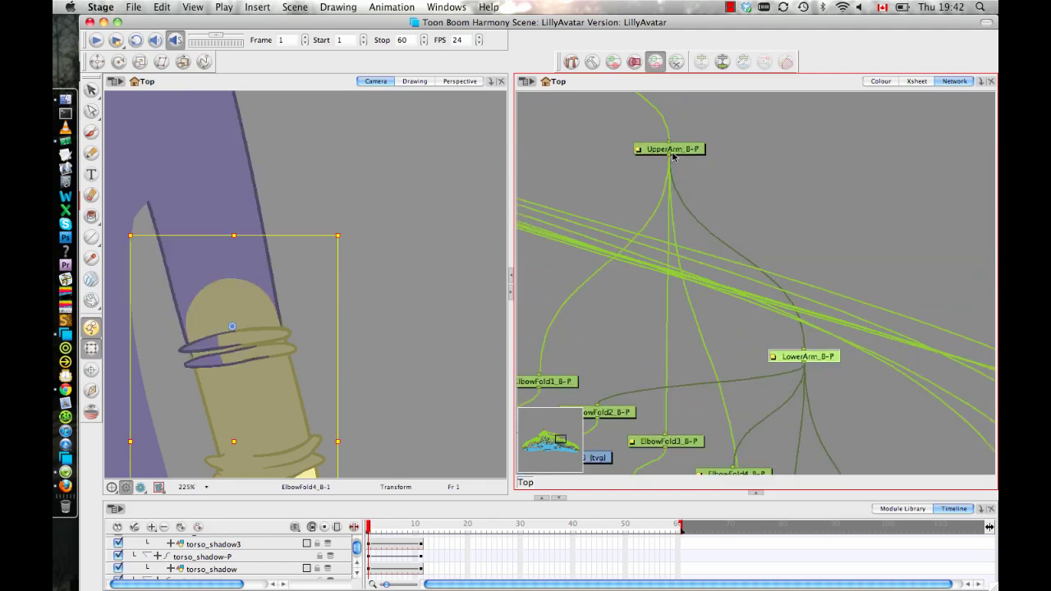
left_click_drag(749, 344, 700, 98)
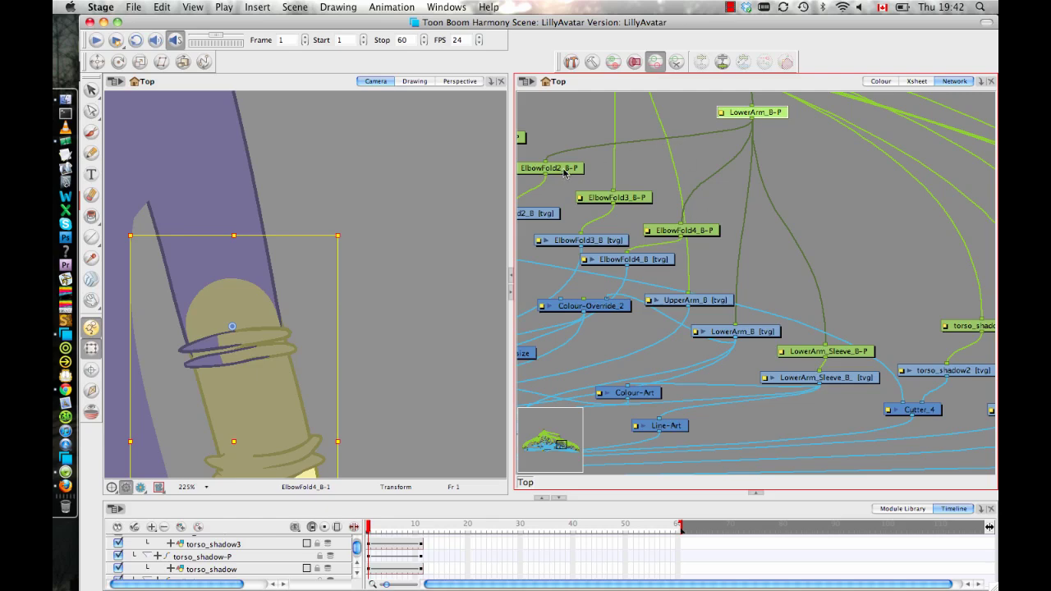
Inspect the parts driven by the ElbowFold4_B-P and LowerArm_Sleeve_B-P pegs, and follow the arm modules' connections to the Composite
left_click(690, 230)
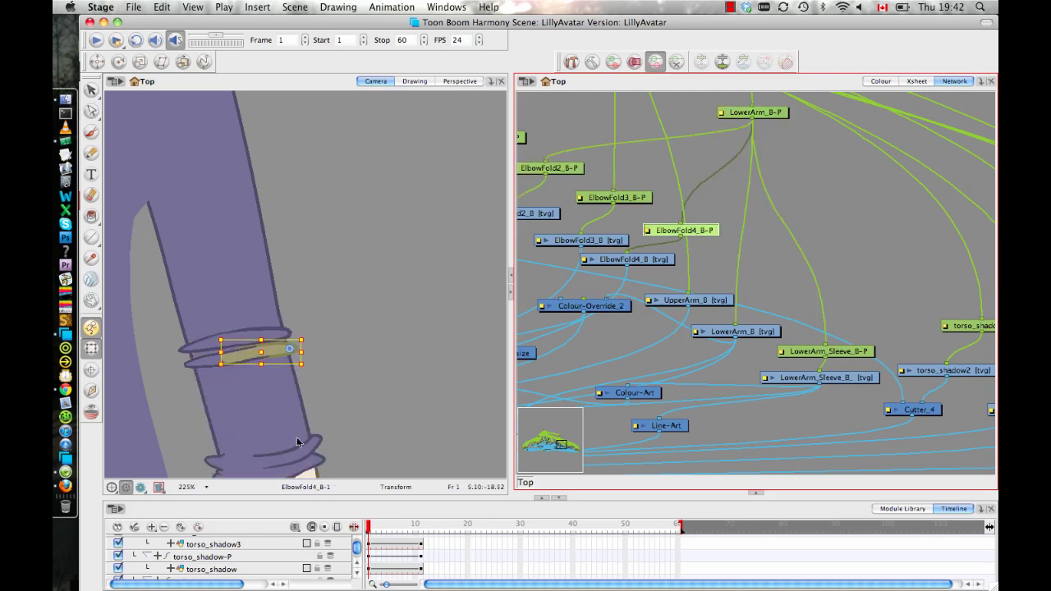
scroll(299, 442, "down", 2)
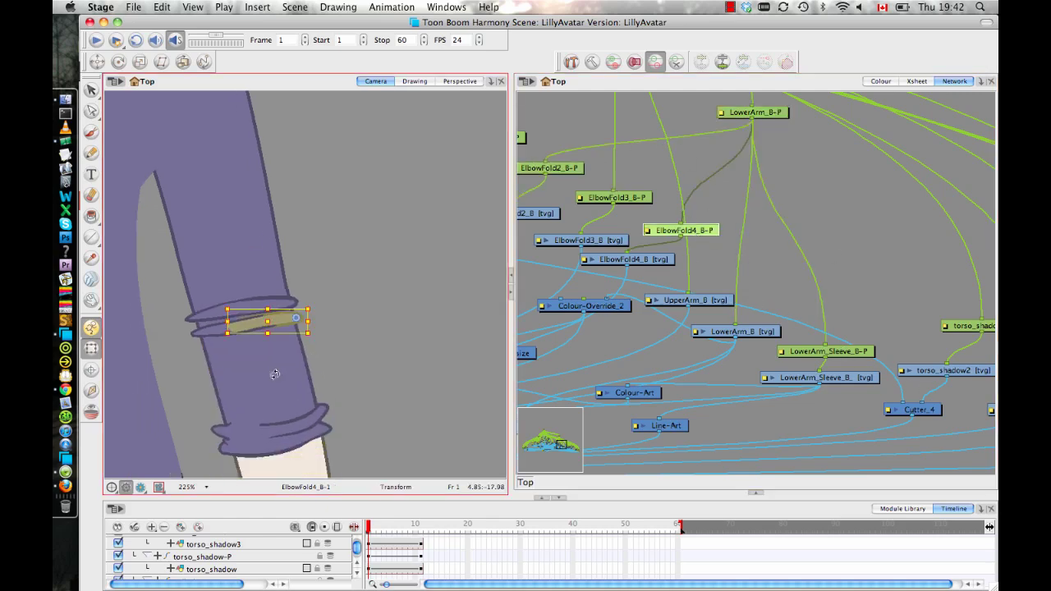
left_click(845, 351)
scroll(838, 254, "up", 5)
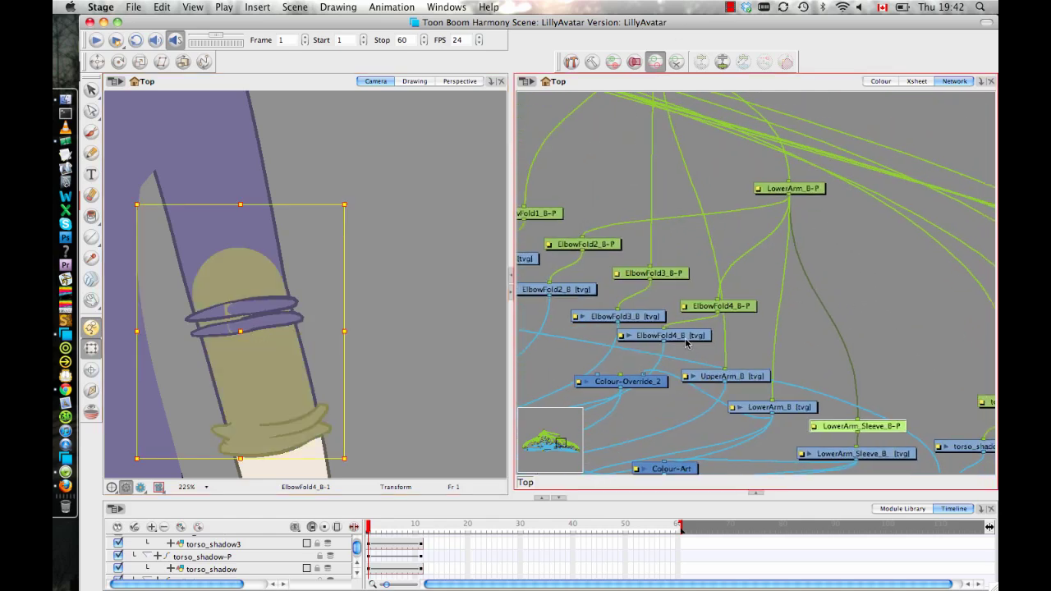
left_click_drag(683, 401, 821, 325)
key("1")
key("1")
key("1")
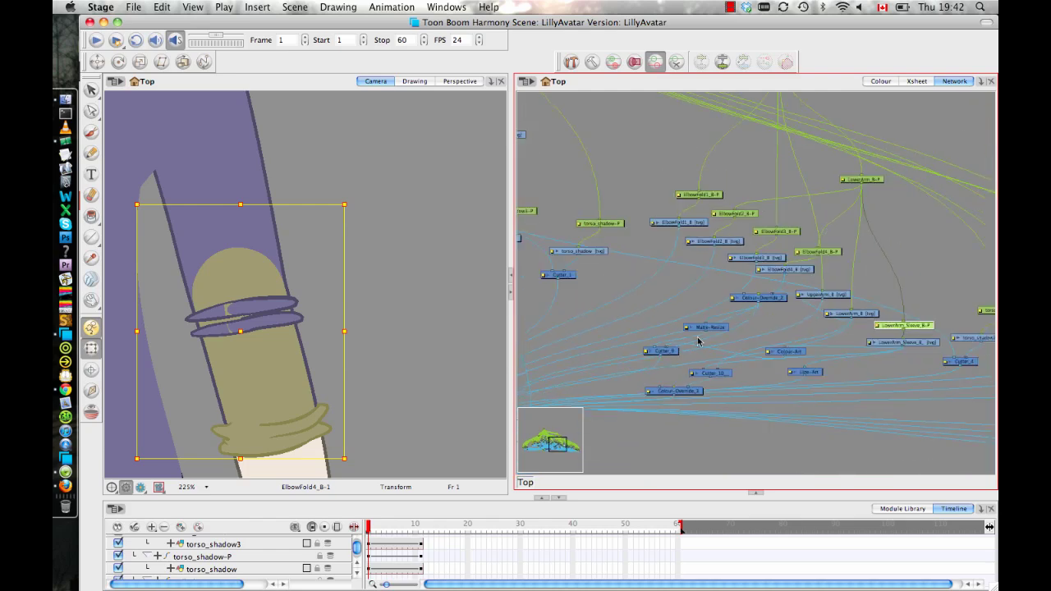
left_click_drag(690, 387, 745, 287)
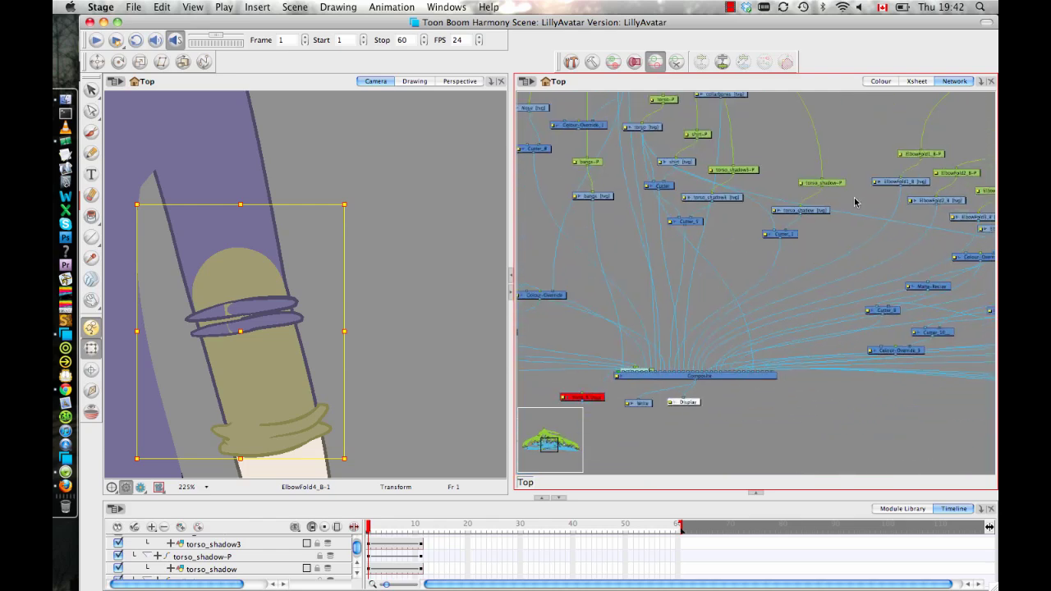
Try moving the whole lower arm with its attached folds away from the upper arm in the camera view, and undo the moves
left_click(443, 239)
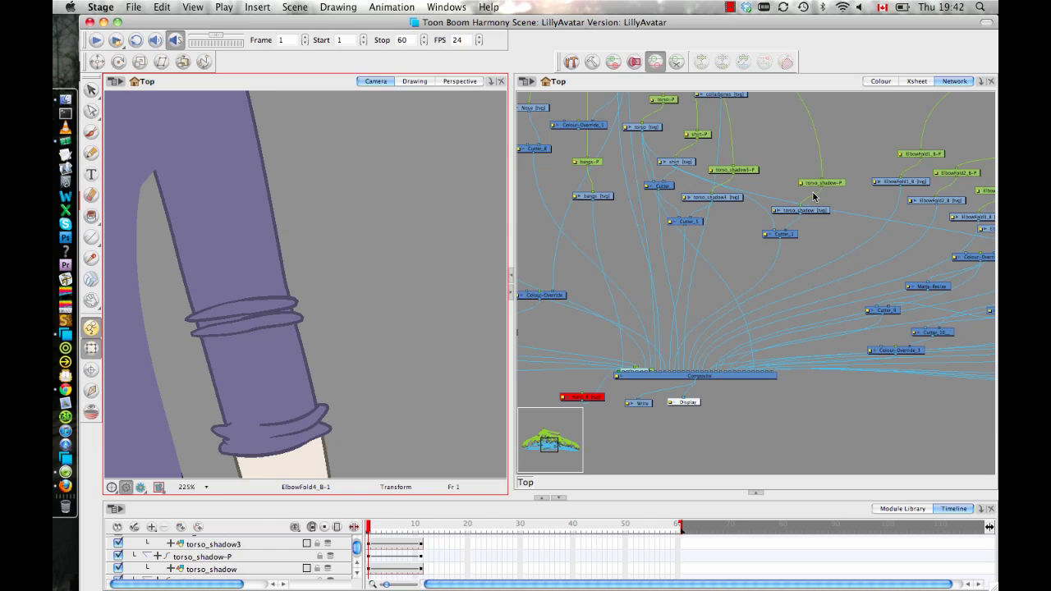
left_click(279, 370)
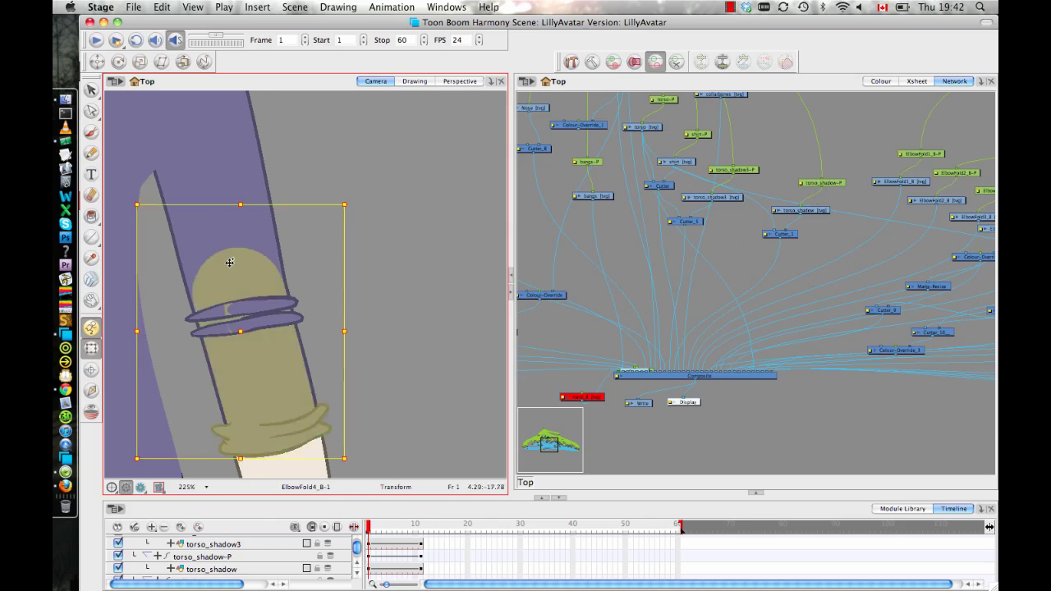
key("space")
mouse_move(236, 397)
left_mouse_down()
mouse_move(275, 200)
mouse_move(275, 233)
left_mouse_up()
left_click(337, 376, "shift")
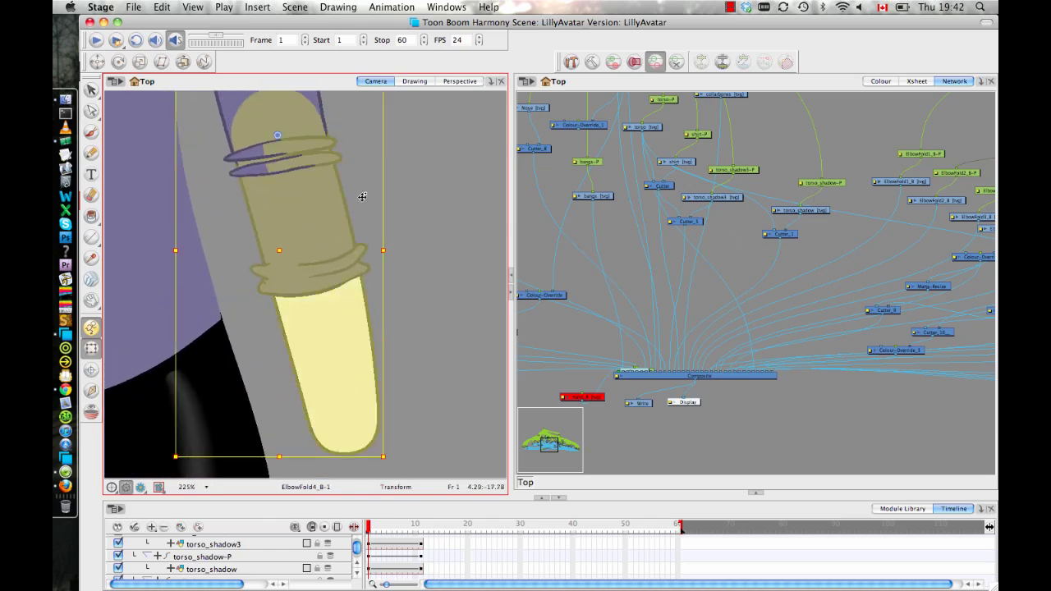
key("space")
left_click_drag(370, 223, 280, 180)
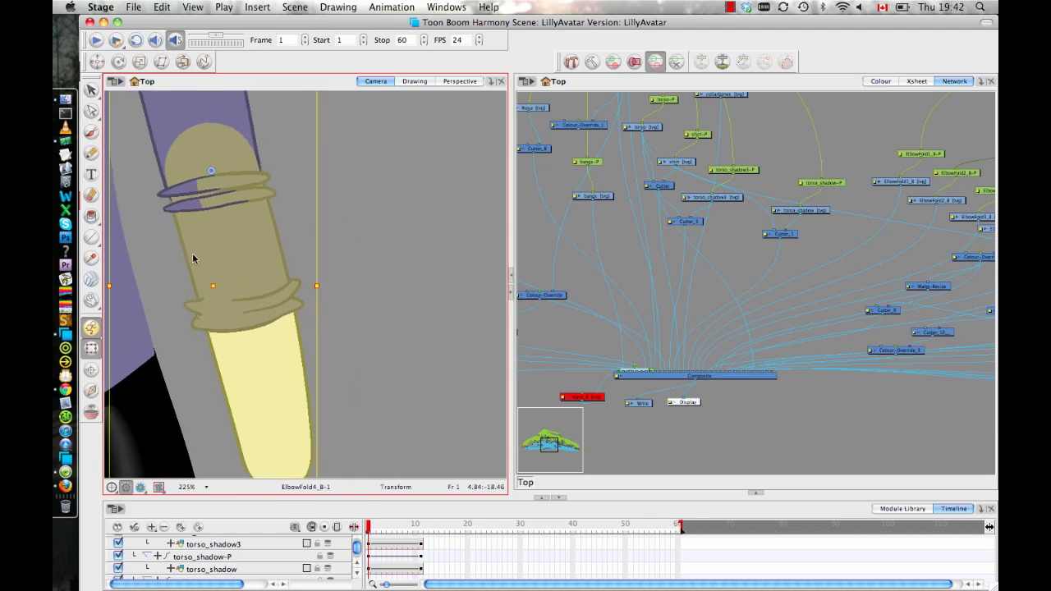
left_click_drag(307, 246, 317, 328)
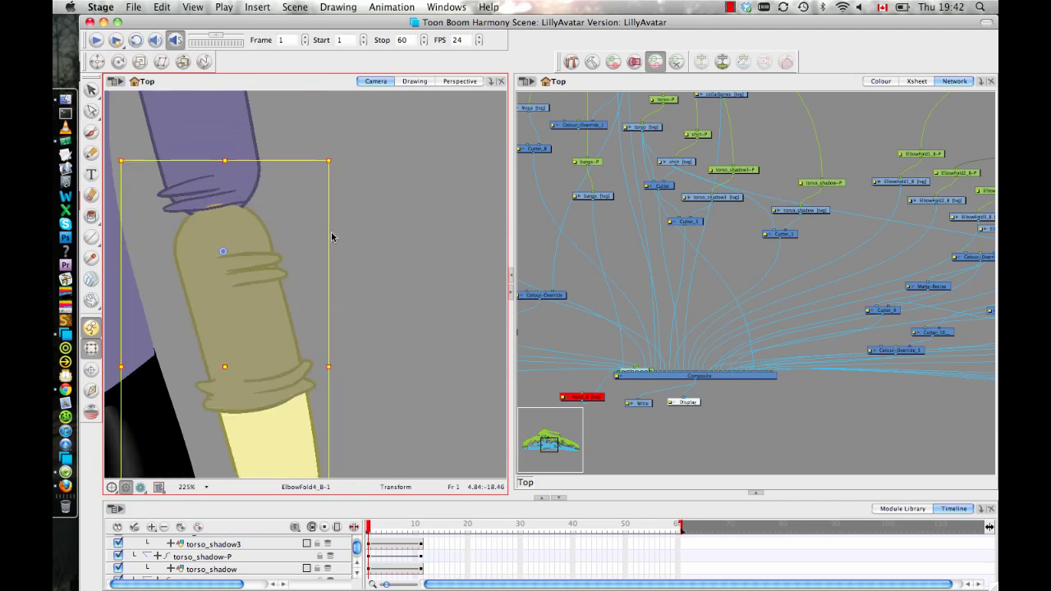
left_click_drag(248, 250, 337, 256)
key("super+z")
key("super+z")
key("super+z")
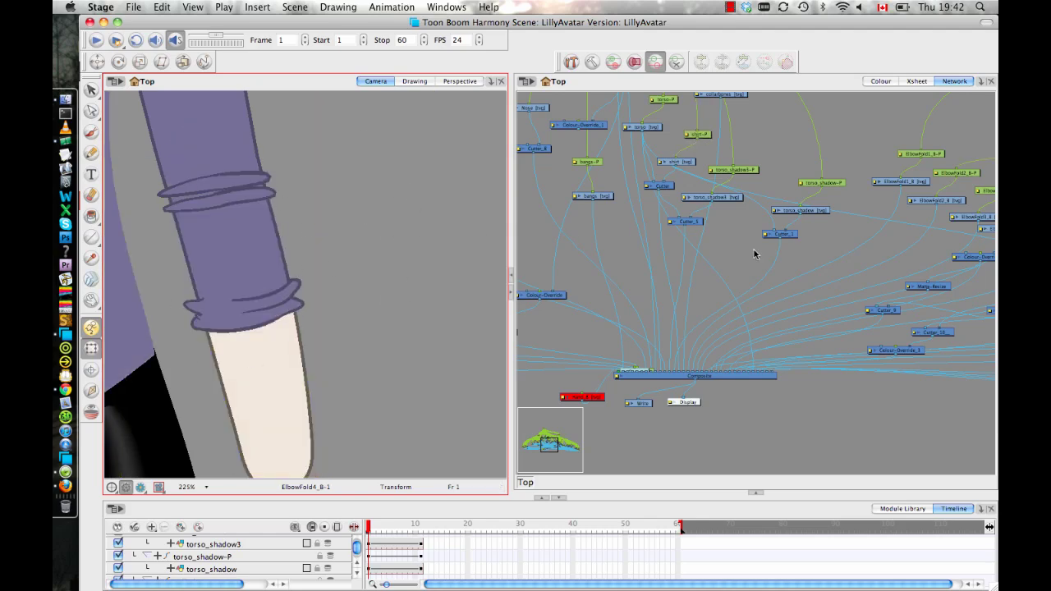
Move the Line-Art and Colour-Art modules further down in the network, away from the arm drawings
left_click_drag(771, 244, 629, 250)
key("2")
key("2")
key("2")
left_click_drag(885, 259, 824, 254)
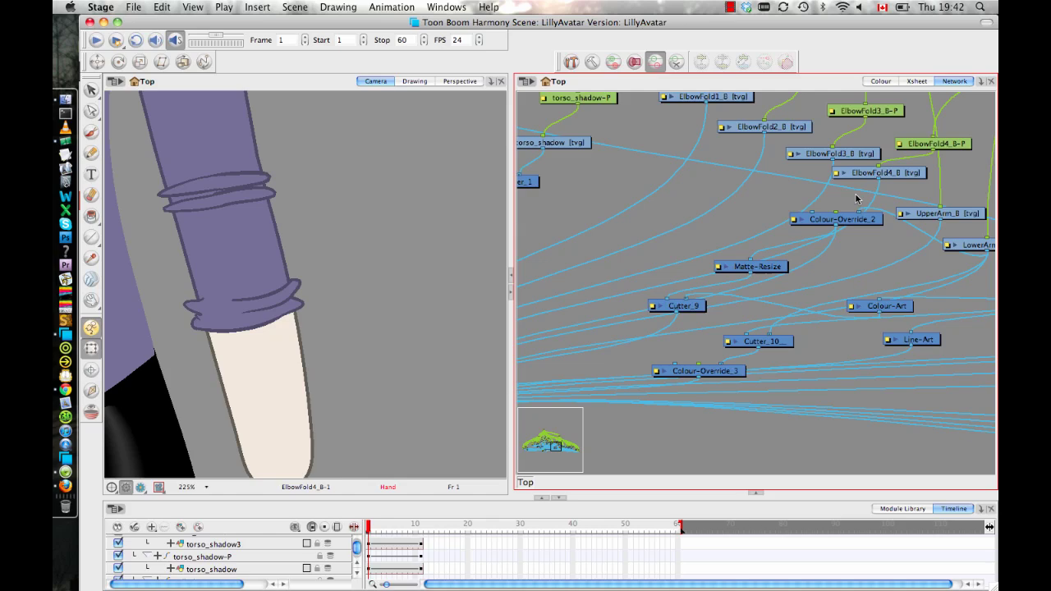
left_click_drag(856, 197, 767, 203)
scroll(946, 332, "right", 4)
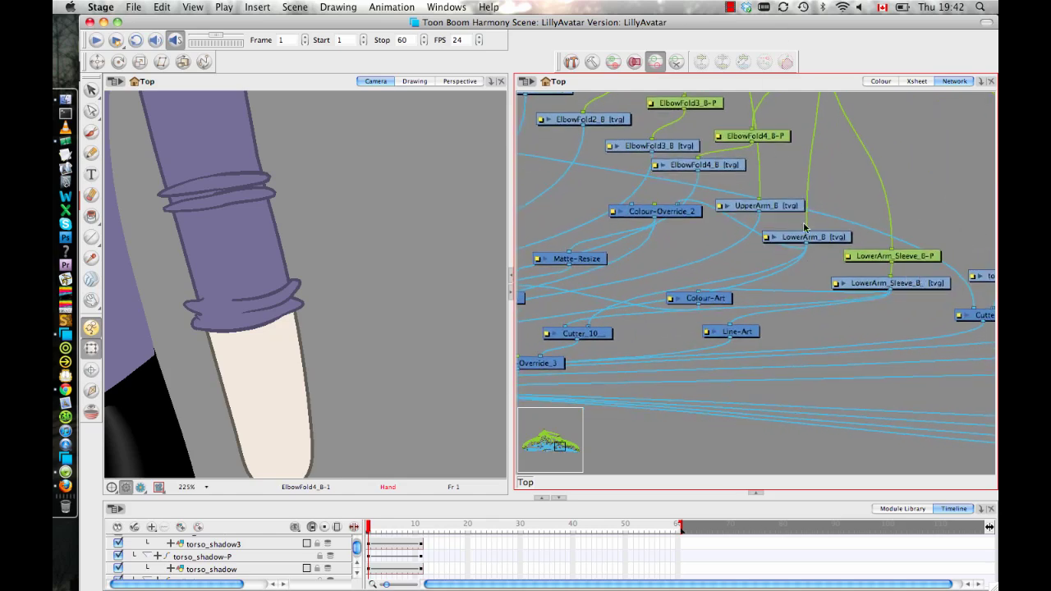
left_click_drag(747, 331, 846, 506)
left_click_drag(722, 270, 813, 431)
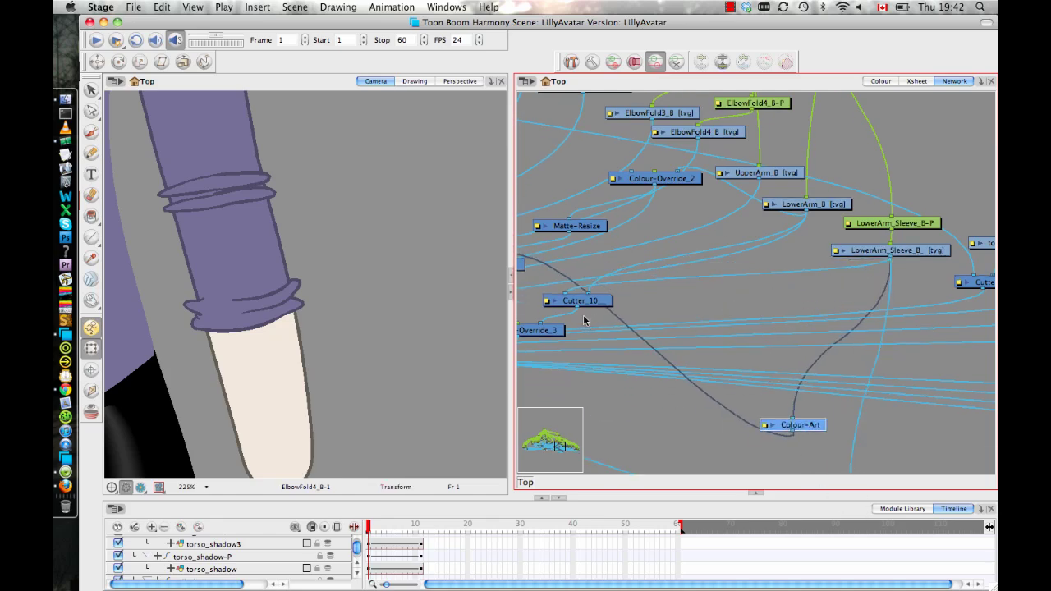
Move the Cutter_9, Matte-Resize and Colour-Override_2 modules down in the network to clear the area beneath the elbow fold drawings
left_click_drag(582, 321, 714, 244)
left_click_drag(640, 191, 706, 484)
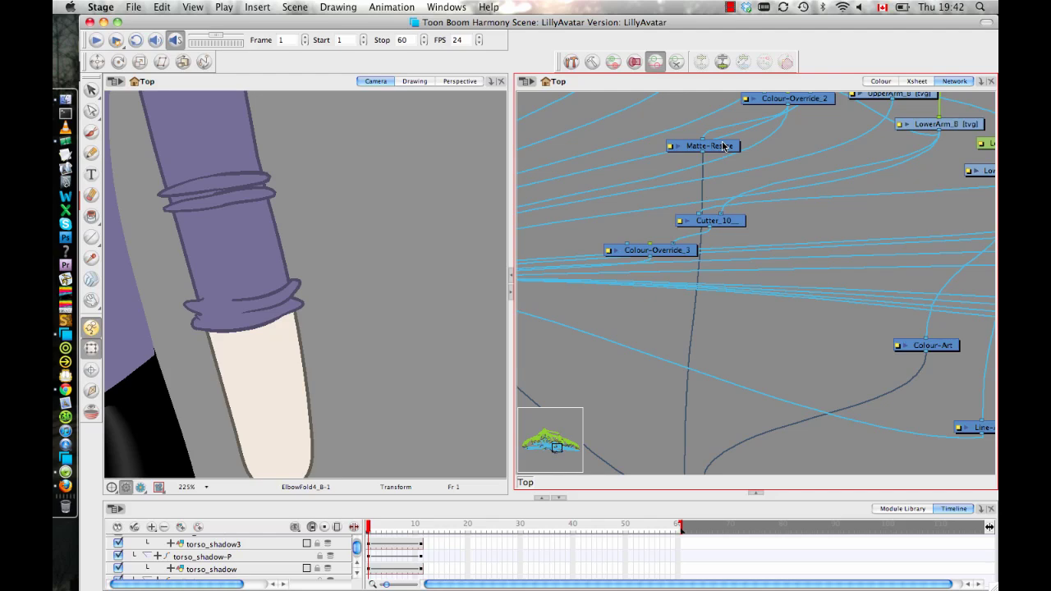
left_click_drag(722, 145, 821, 394)
scroll(780, 353, "up", 5)
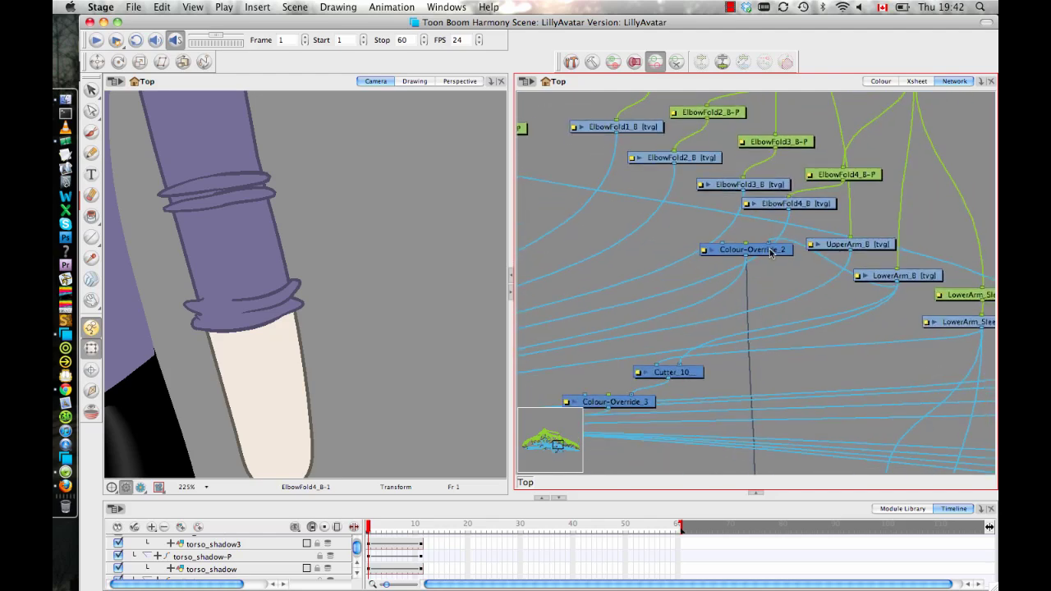
left_click_drag(770, 253, 787, 466)
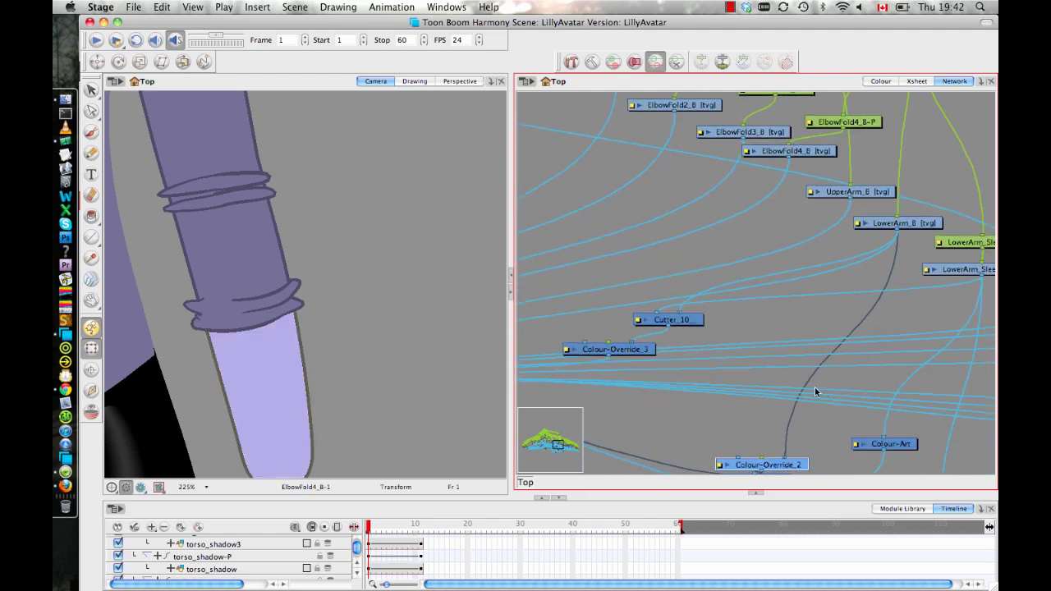
scroll(829, 345, "left", 2)
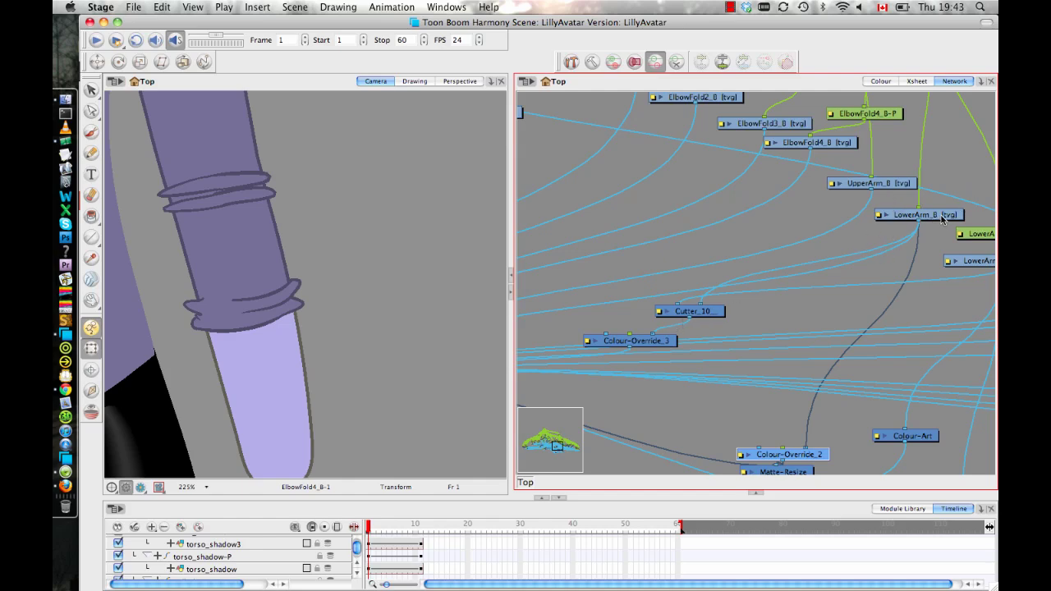
Shift the LowerArm_B drawing module slightly upward in the network and follow its output connections
mouse_move(942, 219)
left_mouse_down()
mouse_move(923, 200)
mouse_move(944, 209)
left_mouse_up()
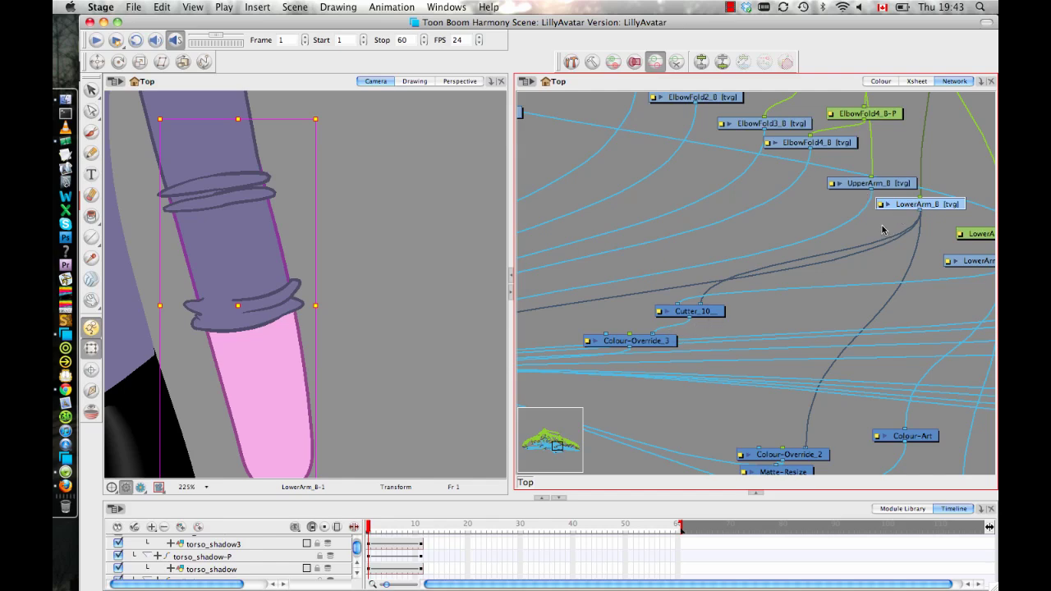
scroll(808, 229, "left", 10)
scroll(775, 267, "right", 9)
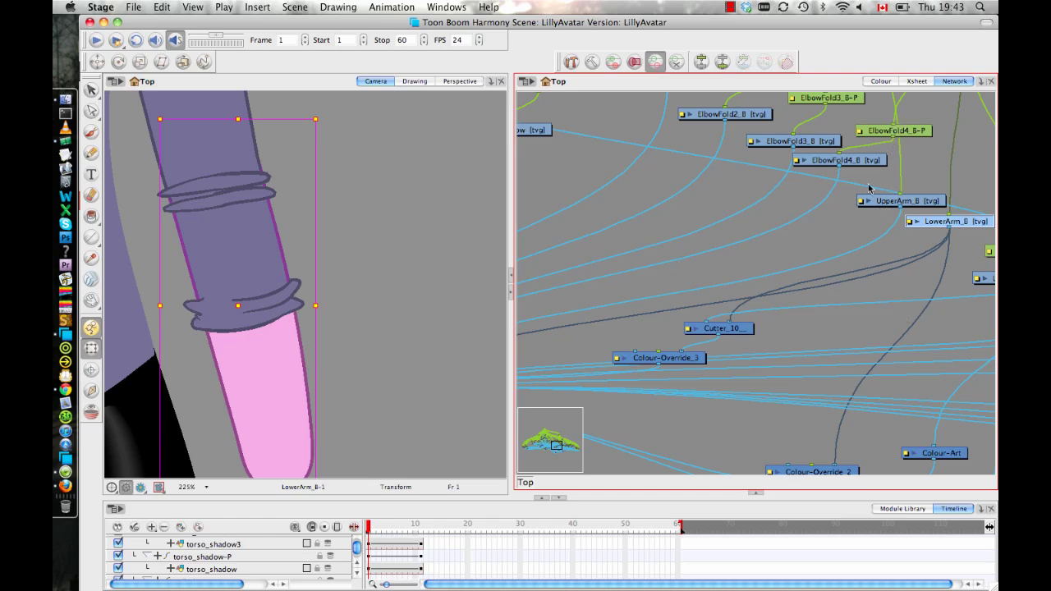
left_click(430, 229)
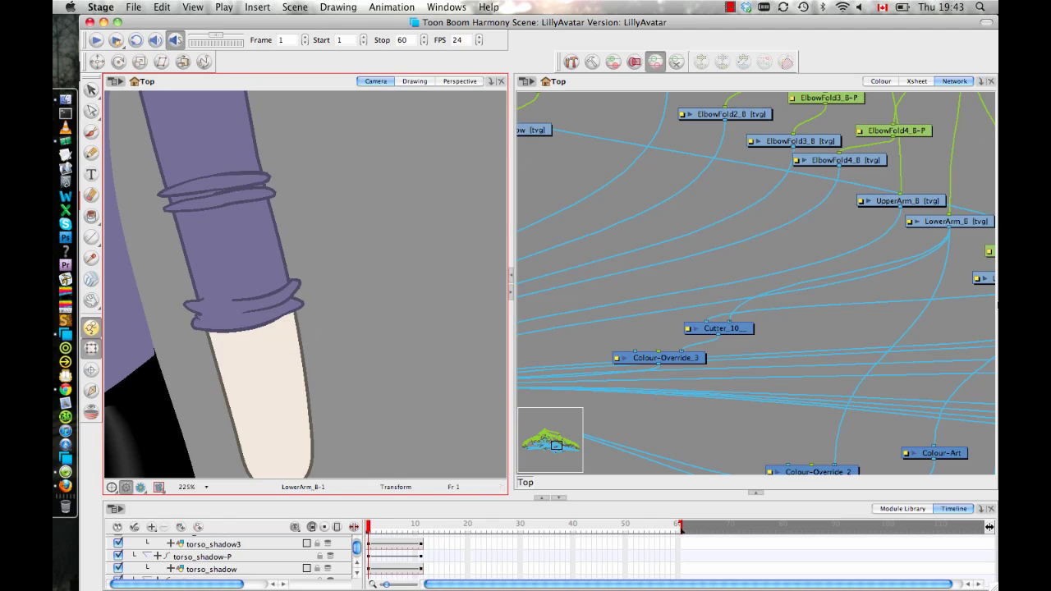
Move the Cutter_10 and Colour-Override_3 modules together closer beneath the LowerArm_B drawing in the network
left_click_drag(877, 252, 821, 224)
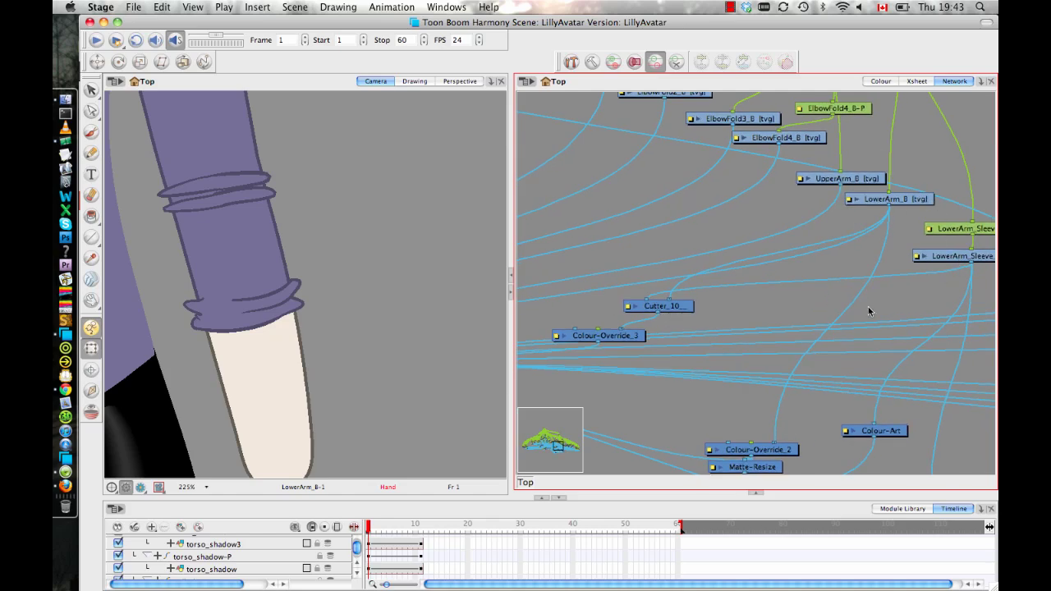
left_click_drag(673, 396, 618, 273)
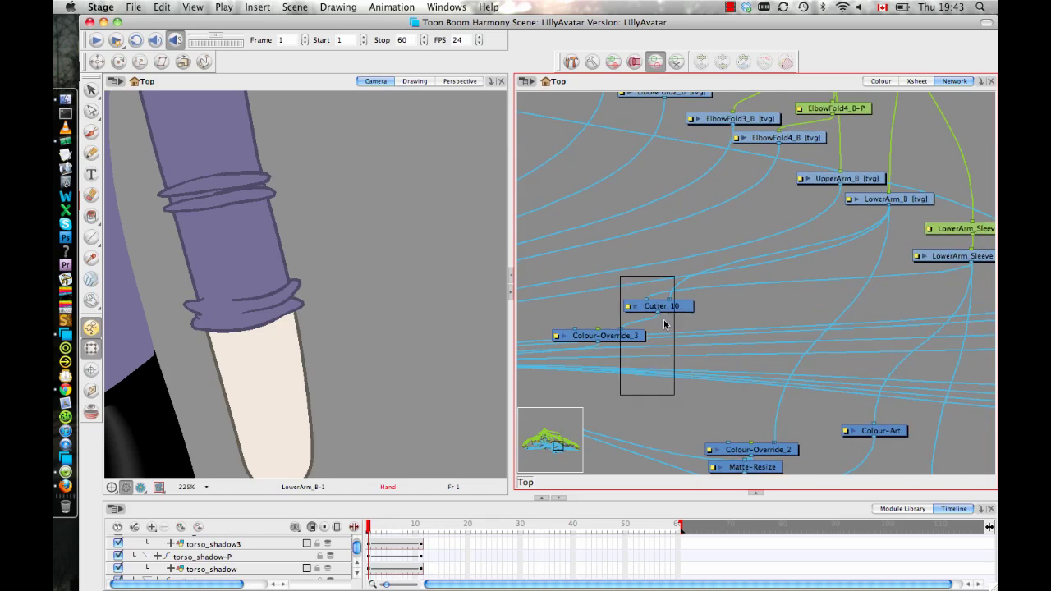
left_click_drag(658, 312, 825, 257)
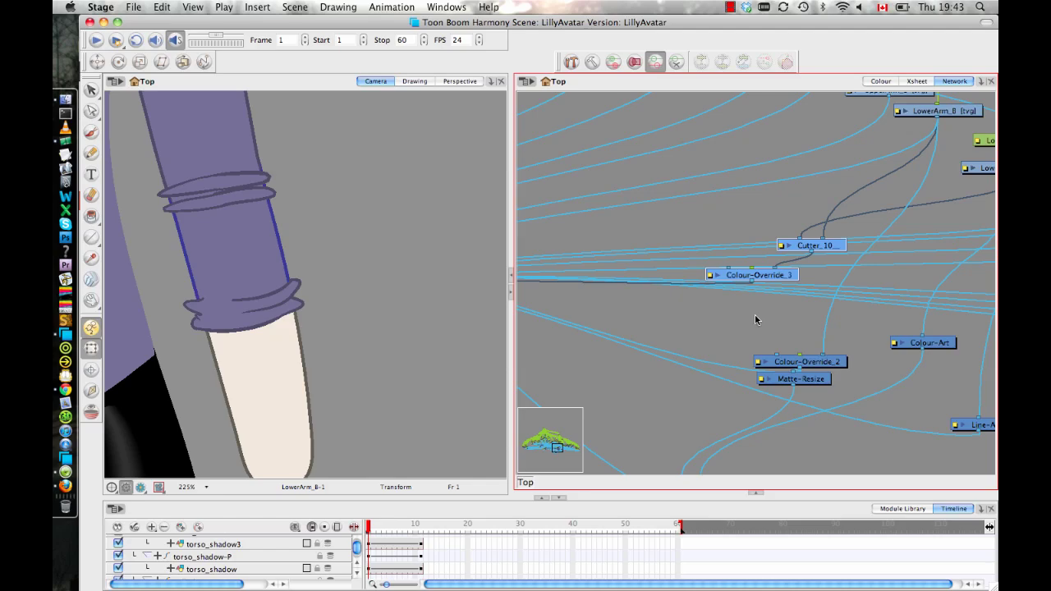
left_click_drag(768, 277, 674, 457)
scroll(851, 227, "up", 2)
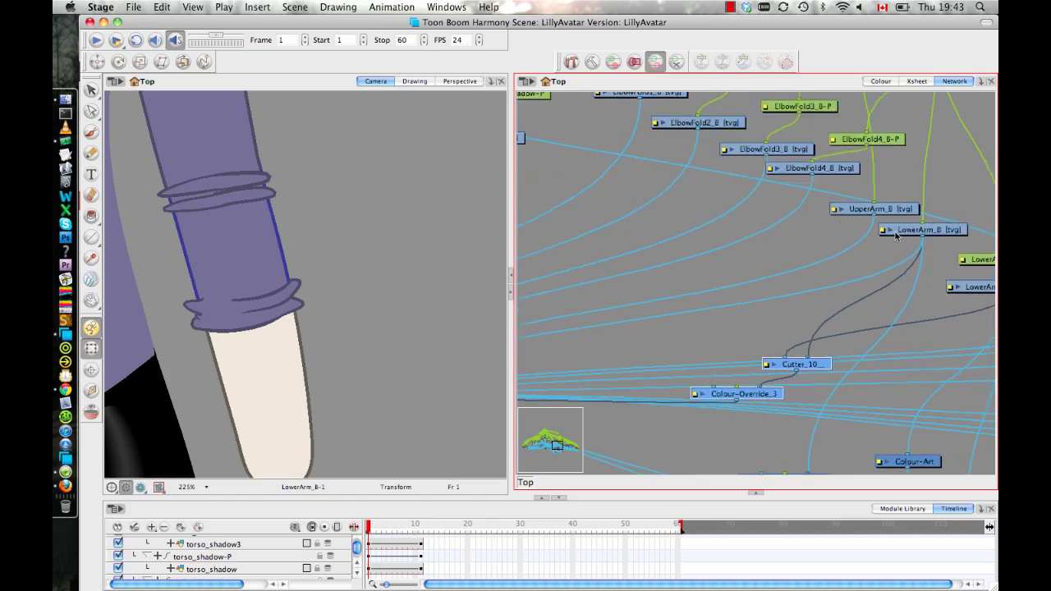
Trace the connections of the UpperArm_B and LowerArm_B drawings to the Composite to compare their layering order
scroll(896, 238, "up", 2)
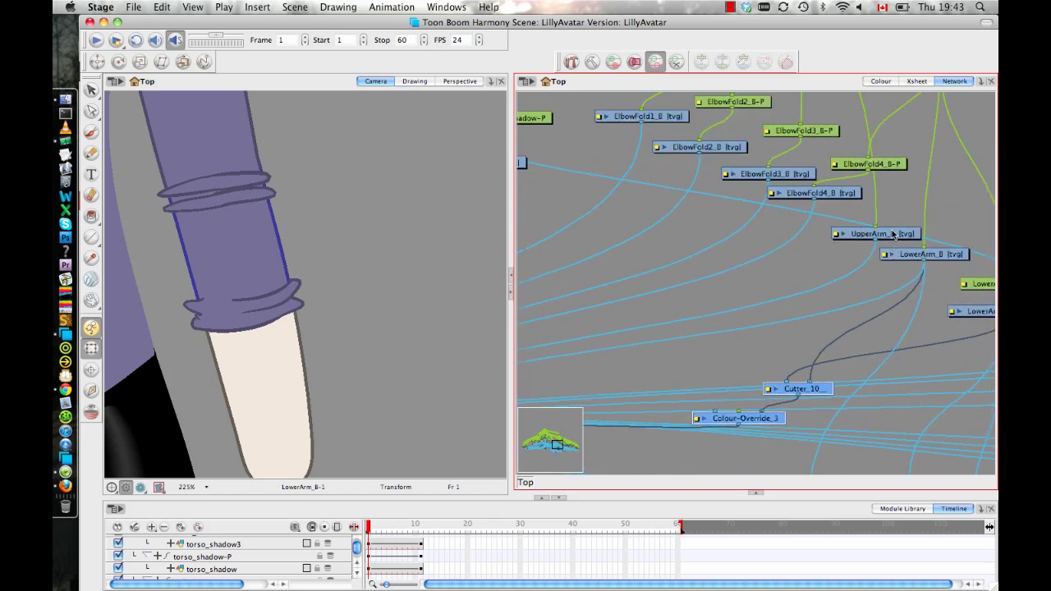
left_click(894, 235)
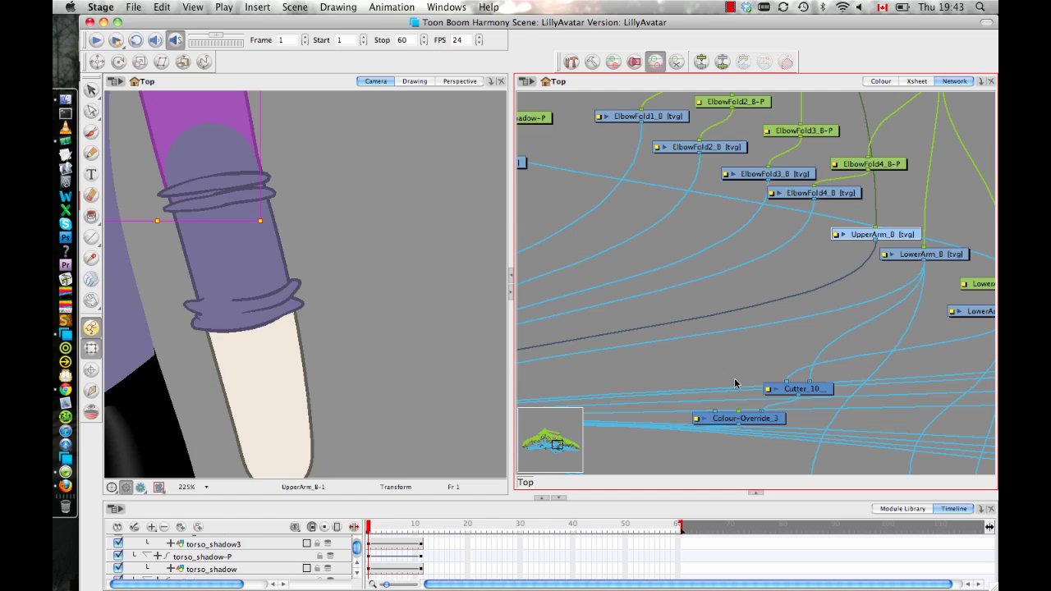
scroll(736, 385, "left", 10)
scroll(736, 385, "down", 4)
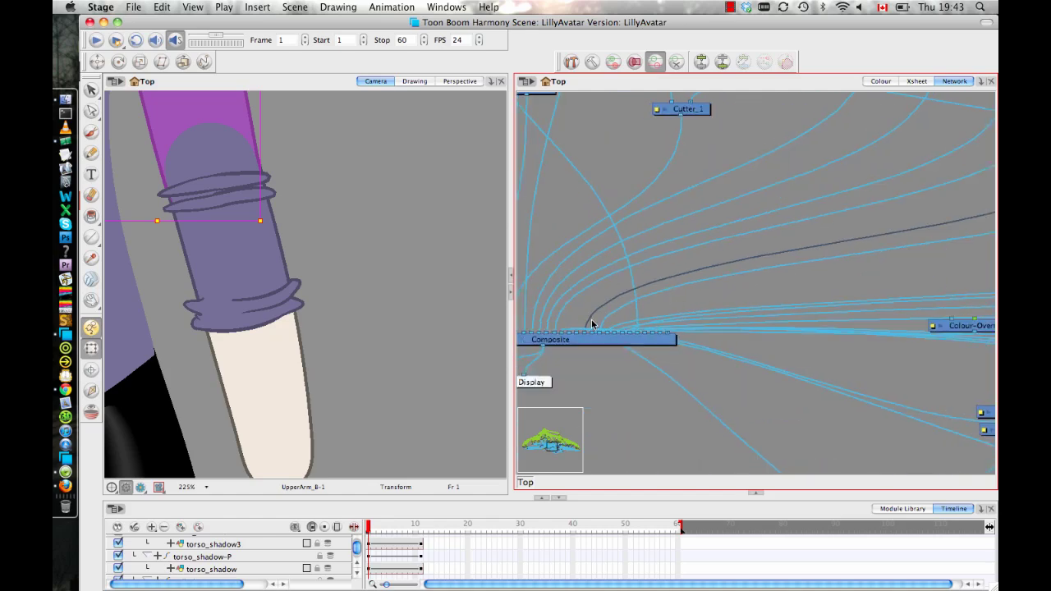
scroll(885, 204, "right", 10)
left_click(967, 182)
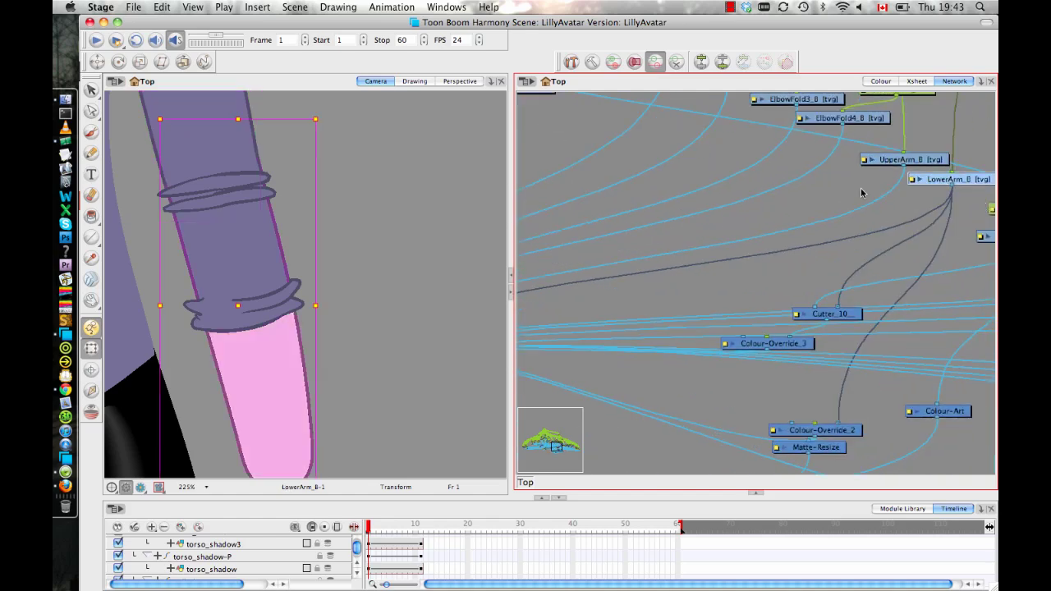
scroll(861, 192, "left", 10)
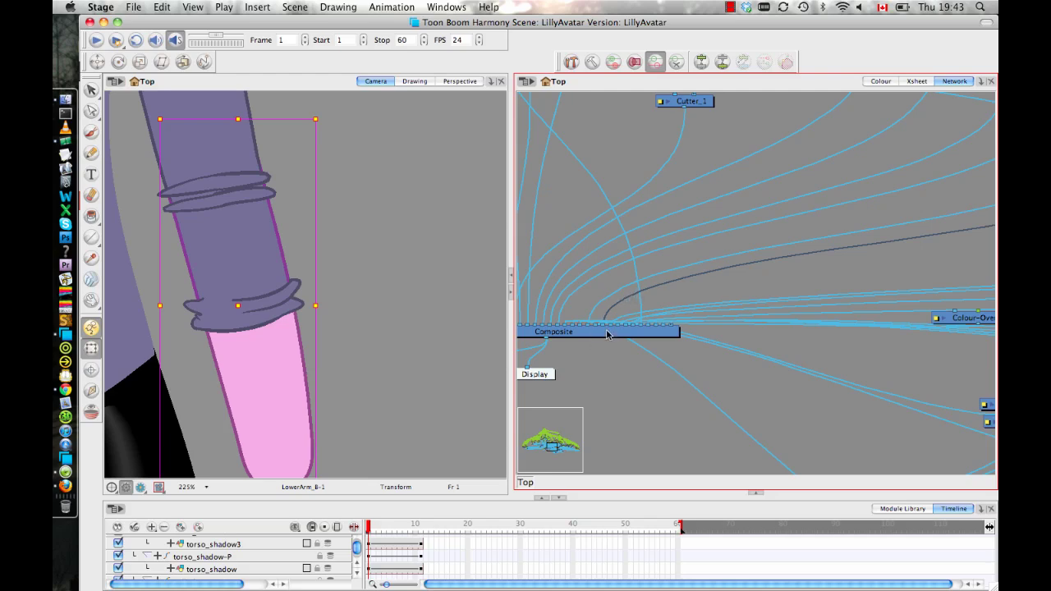
scroll(633, 258, "right", 10)
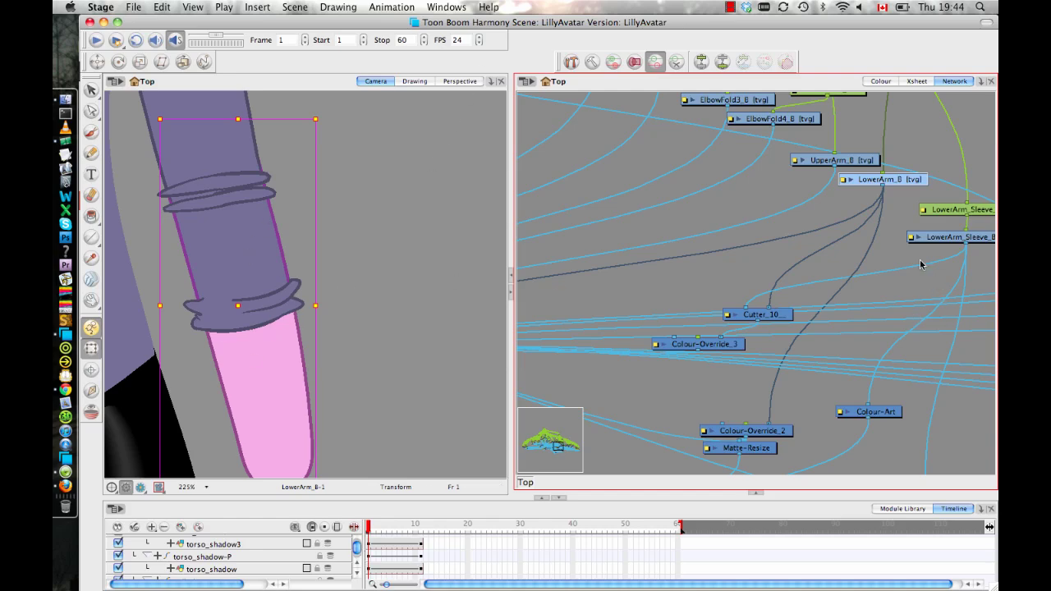
Select the four ElbowFold_B drawings in the network and follow their connections down to the Composite inputs
left_click_drag(738, 240, 852, 401)
mouse_move(888, 296)
left_mouse_down()
mouse_move(930, 302)
mouse_move(909, 310)
mouse_move(743, 197)
left_mouse_up()
scroll(648, 347, "down", 5)
scroll(649, 347, "left", 5)
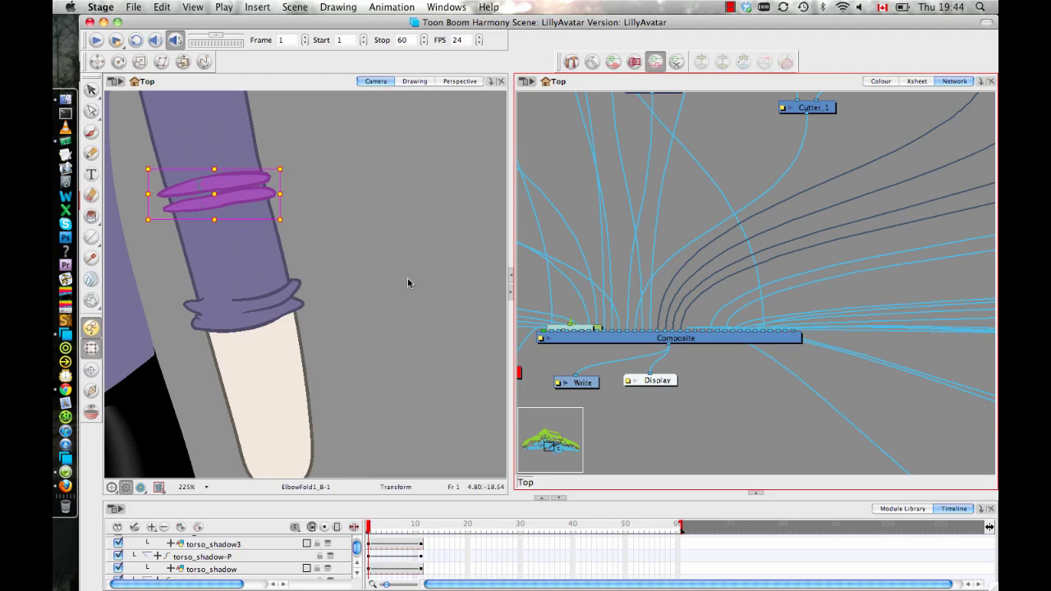
left_click(681, 333)
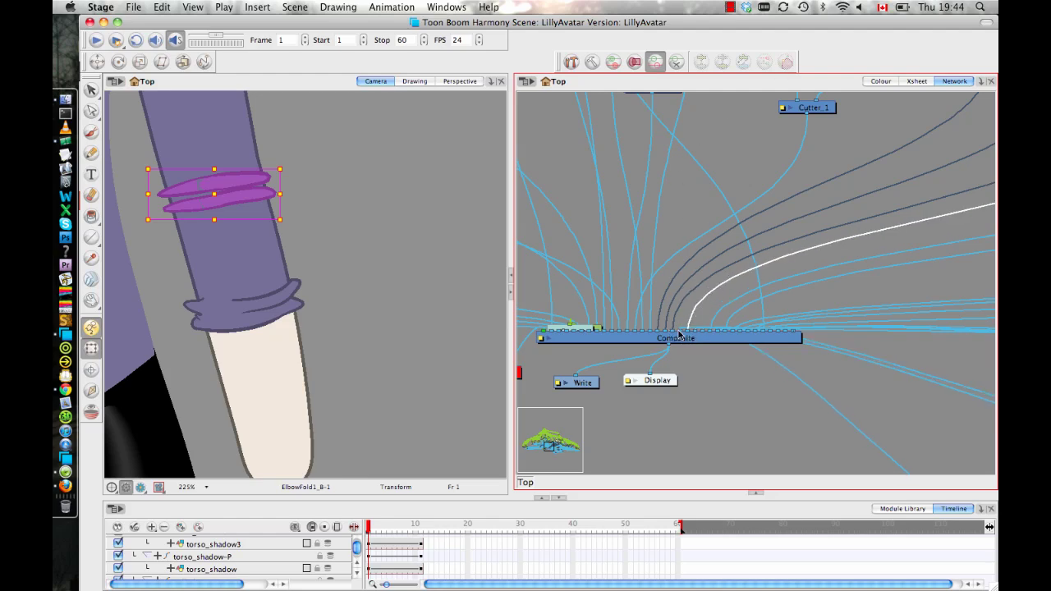
left_click(687, 300)
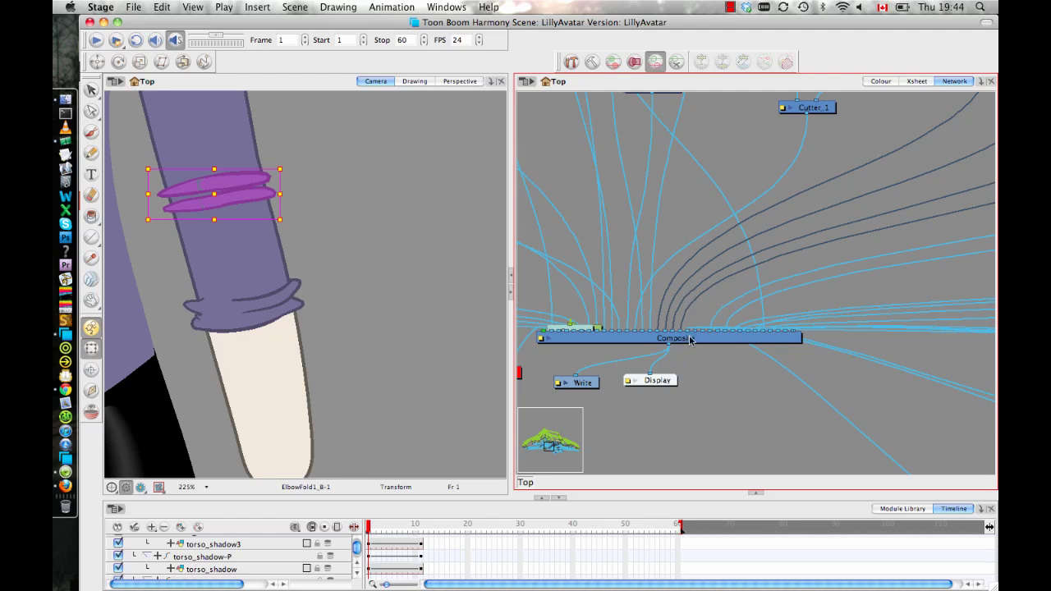
scroll(679, 330, "up", 3)
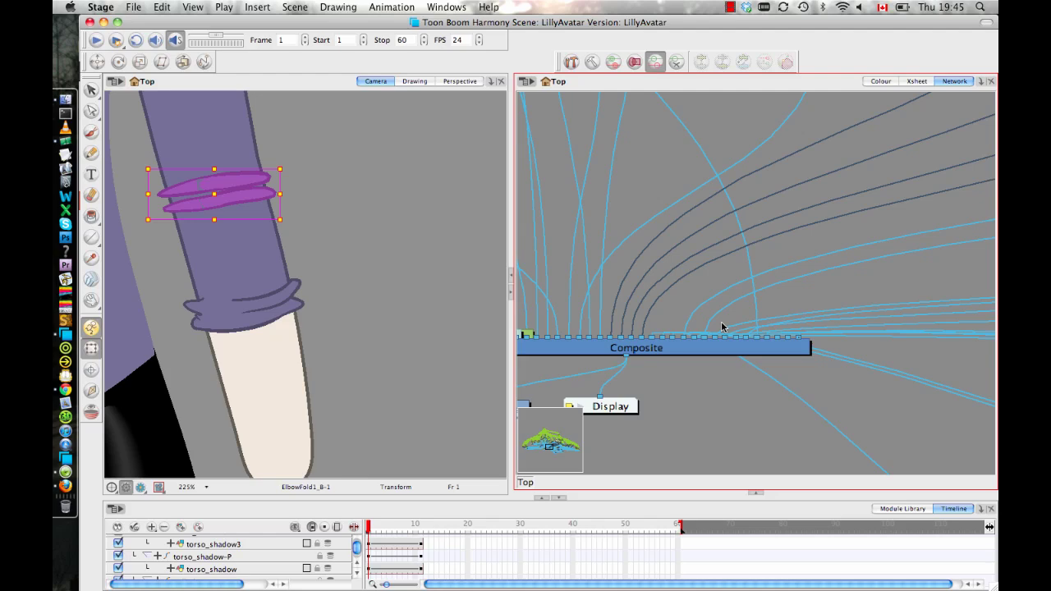
Reconnect the ElbowFold4_B cable to a Composite input beyond the arm connections, and select that fold in the camera view to check its layering
left_click(694, 339)
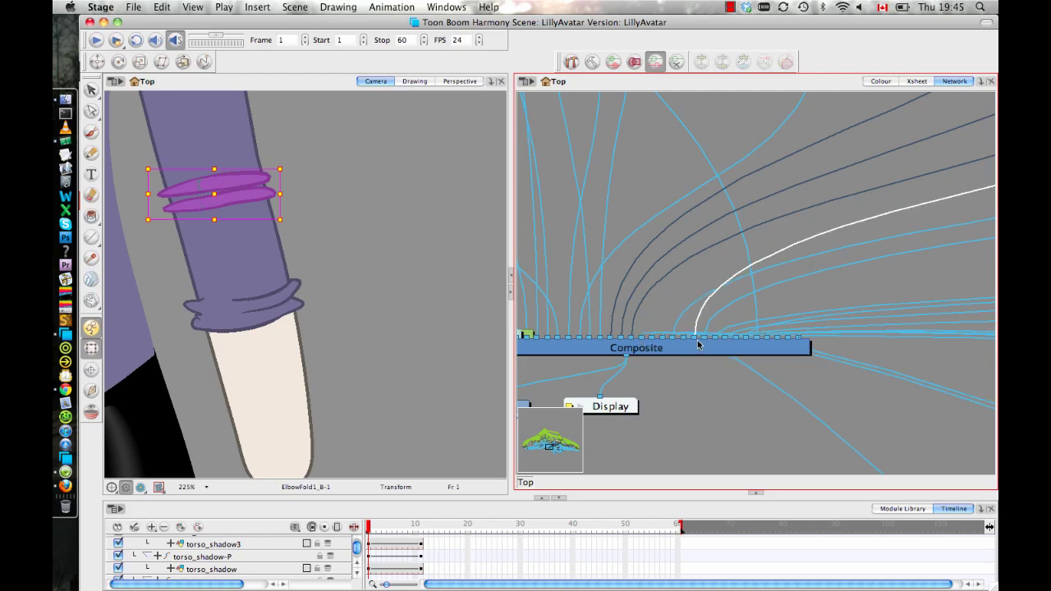
left_click_drag(698, 341, 705, 337)
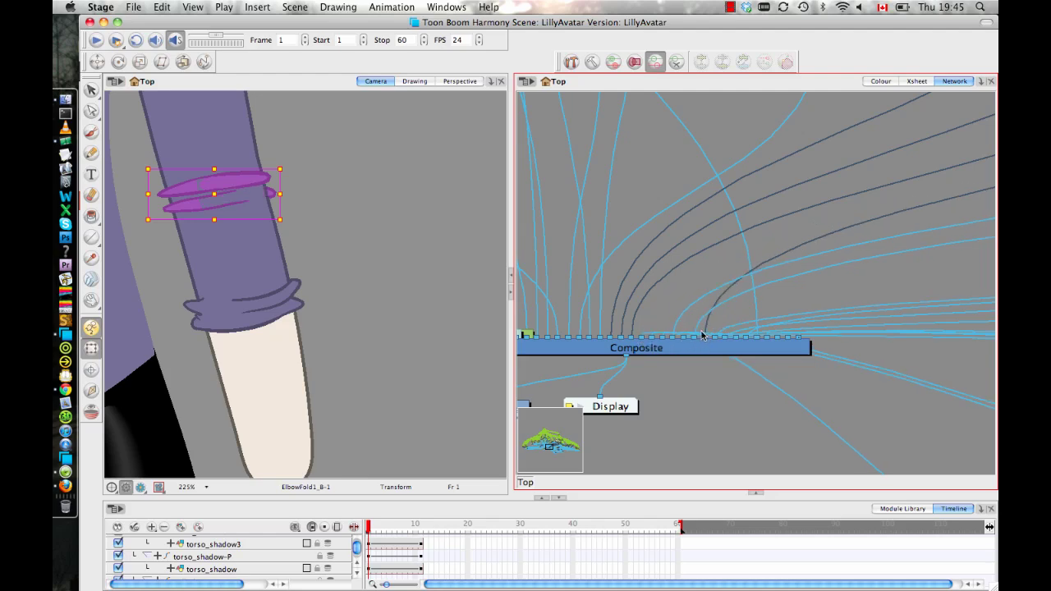
left_click(341, 178)
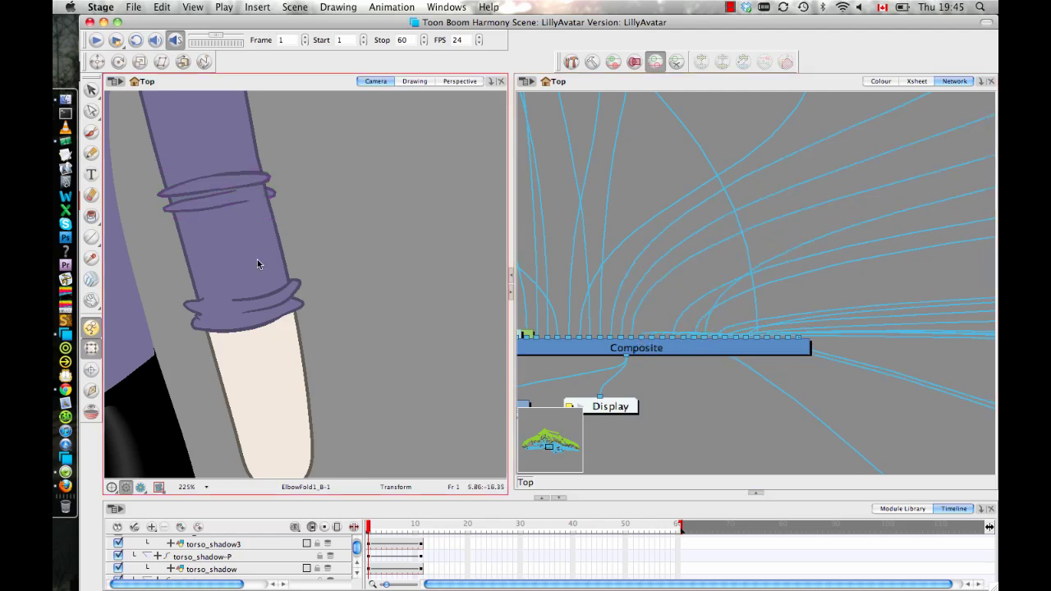
left_click(271, 191)
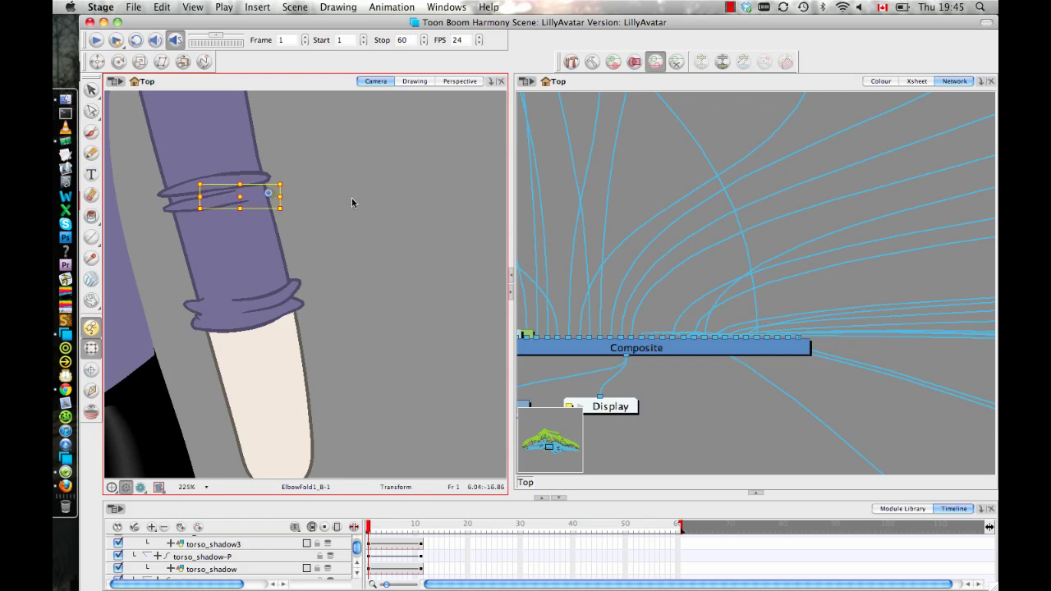
key("slash")
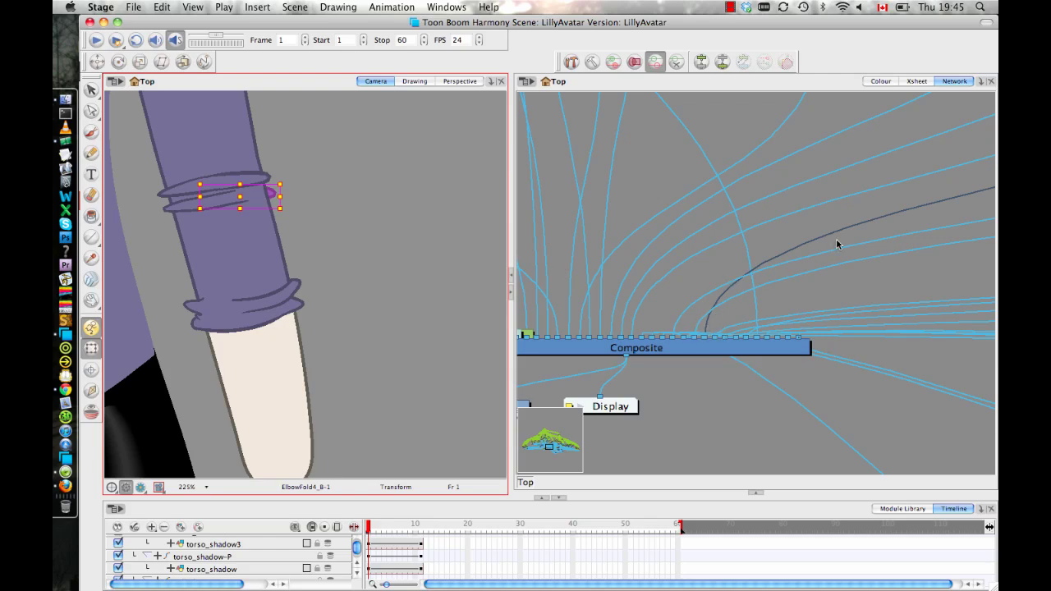
Move the ElbowFold4_B connection back beside the other elbow fold cables on the Composite
left_click_drag(836, 244, 854, 140)
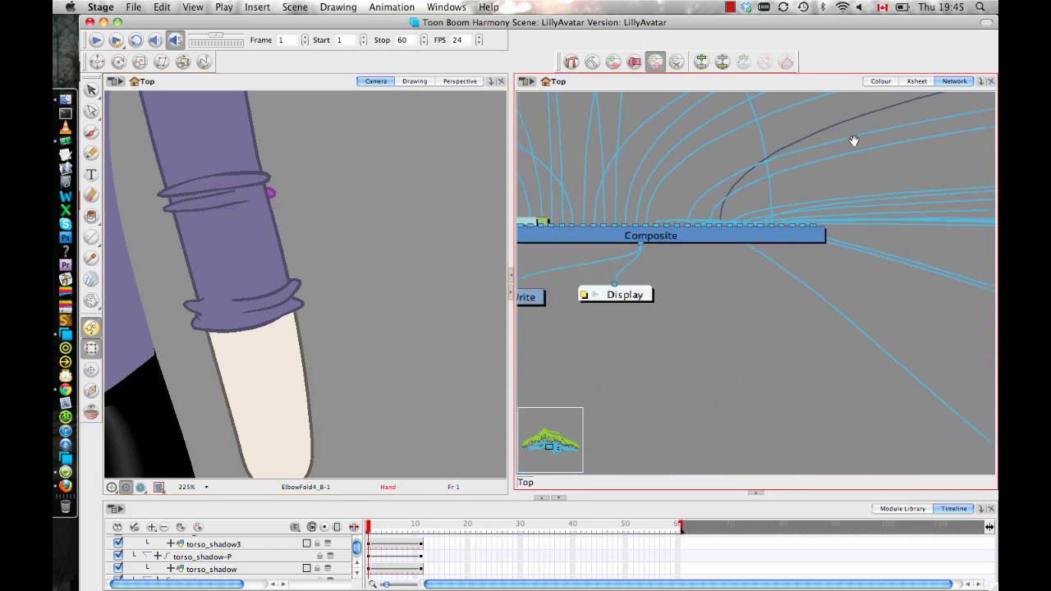
left_click_drag(720, 233, 655, 234)
left_click(397, 137)
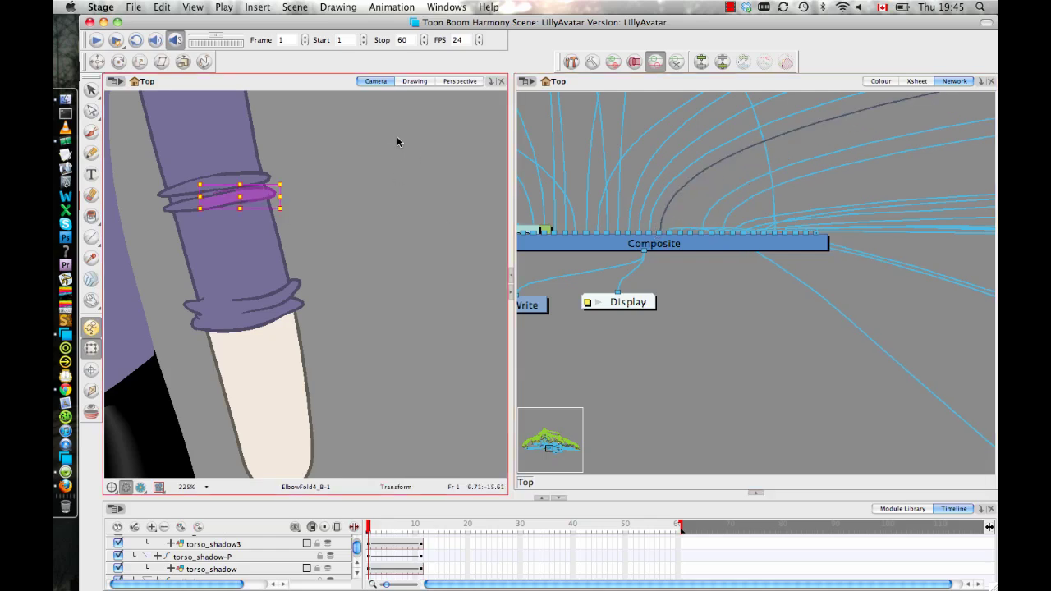
Review the network from the Composite back up to the ElbowFold_B drawings and their pegs
left_click_drag(708, 157, 765, 251)
key("1")
key("1")
key("1")
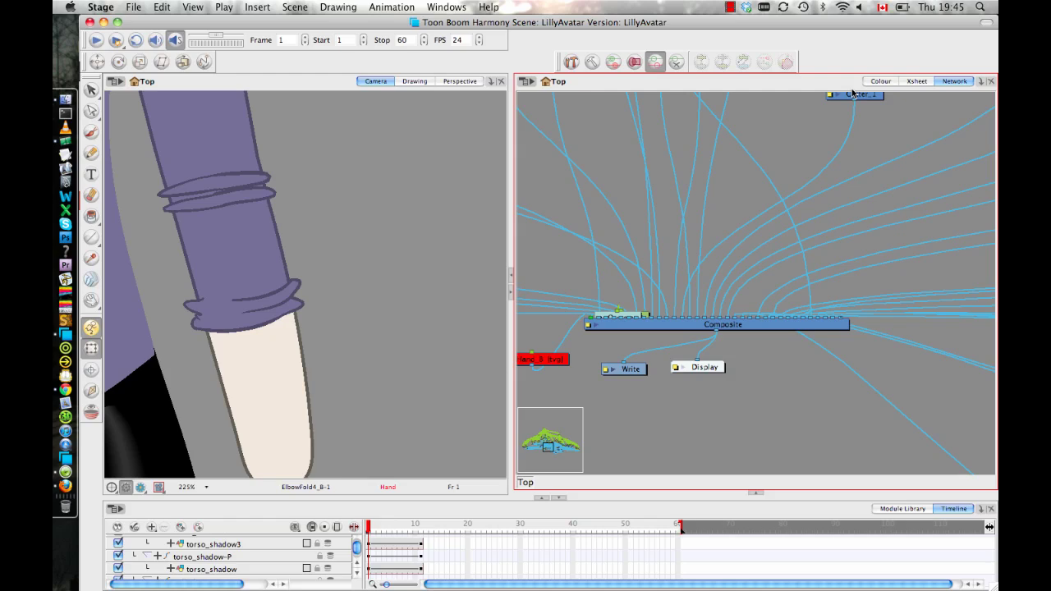
key("1")
key("1")
left_click_drag(843, 139, 548, 213)
left_click(335, 198)
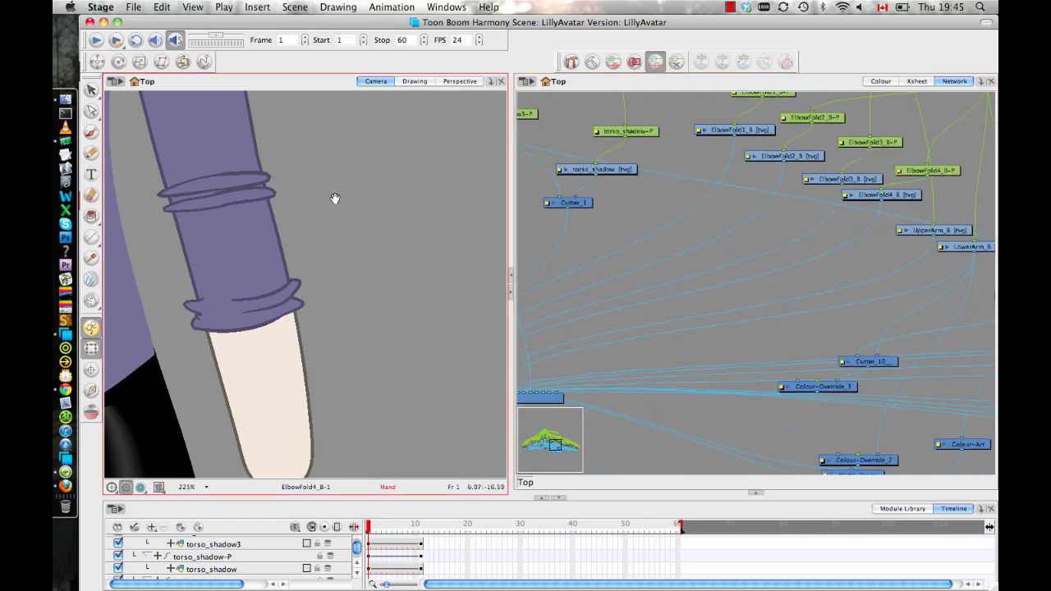
Scrub from frame 1 to frame 11 to check how the elbow folds follow the bending arm
left_click_drag(335, 198, 365, 228)
key("1")
key("1")
key("1")
left_click_drag(312, 168, 343, 234)
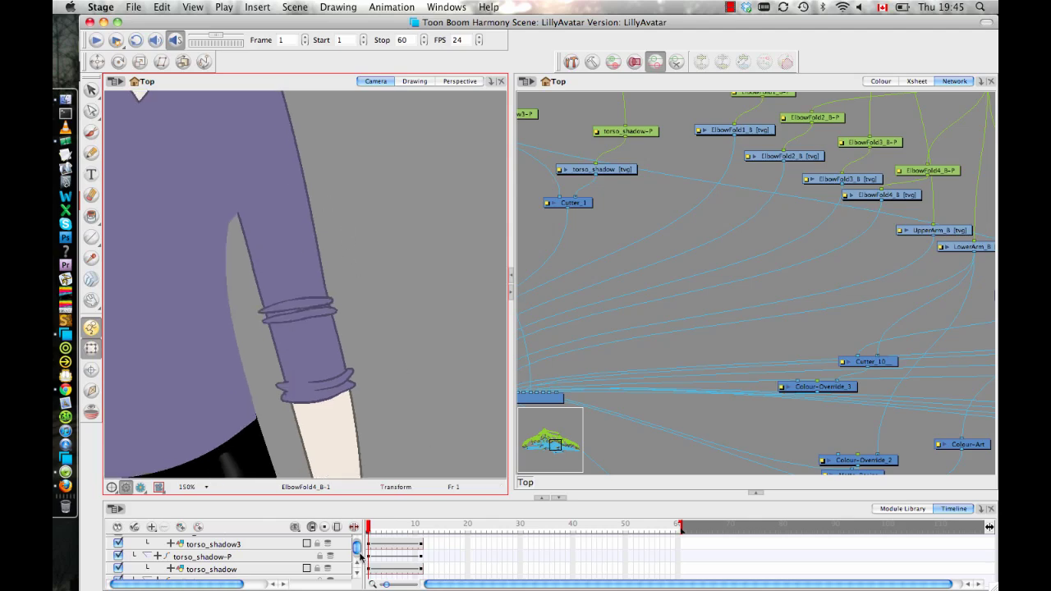
left_click_drag(371, 528, 421, 527)
Enlarge the timeline to collapse the Master-P hierarchy, then return to frame 1 and shrink the timeline again
left_click_drag(439, 347, 449, 188)
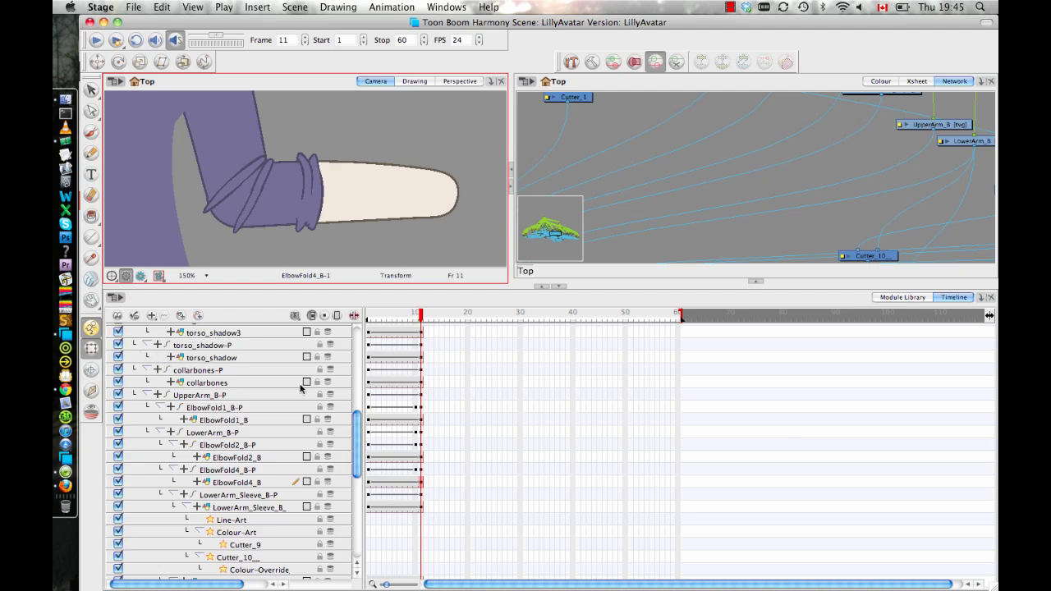
left_click_drag(357, 435, 354, 278)
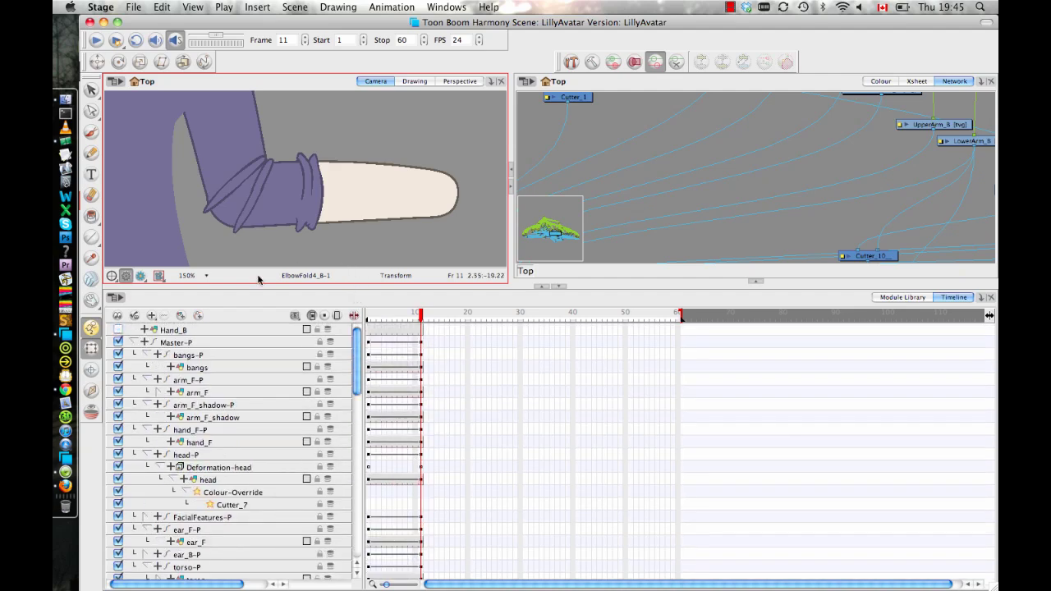
left_click(133, 343)
left_click(416, 342)
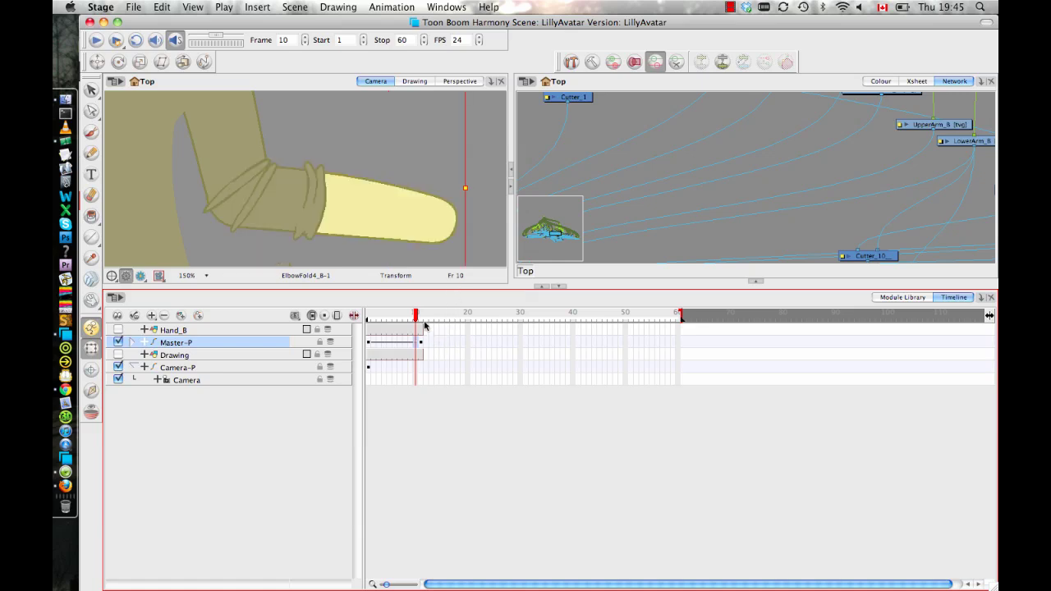
left_click_drag(419, 316, 400, 450)
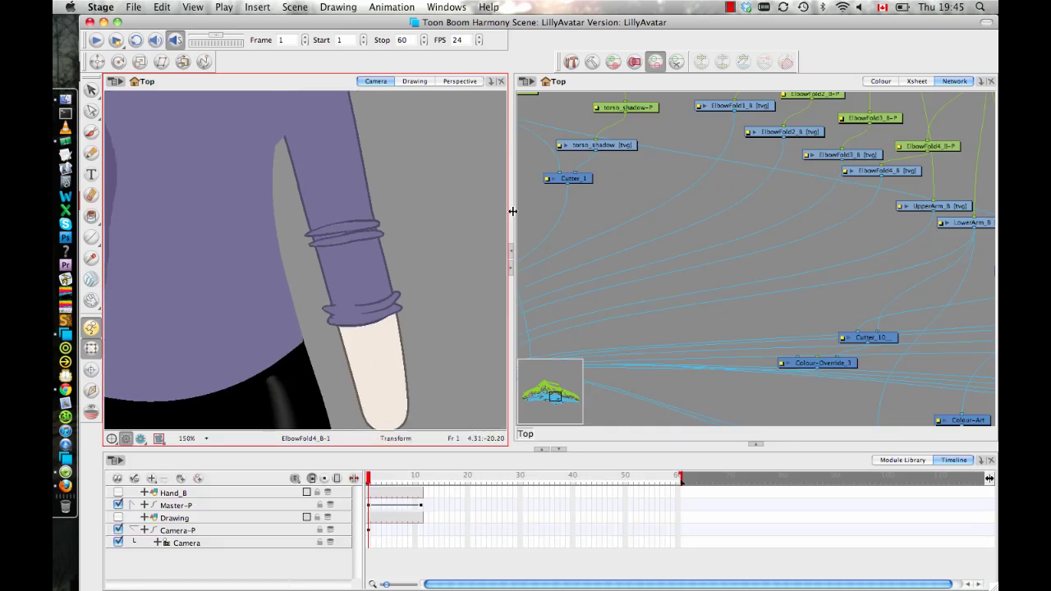
Widen the camera view and examine the straight arm's elbow folds on the whole character at frame 1
left_click_drag(509, 211, 564, 212)
scroll(371, 210, "down", 3)
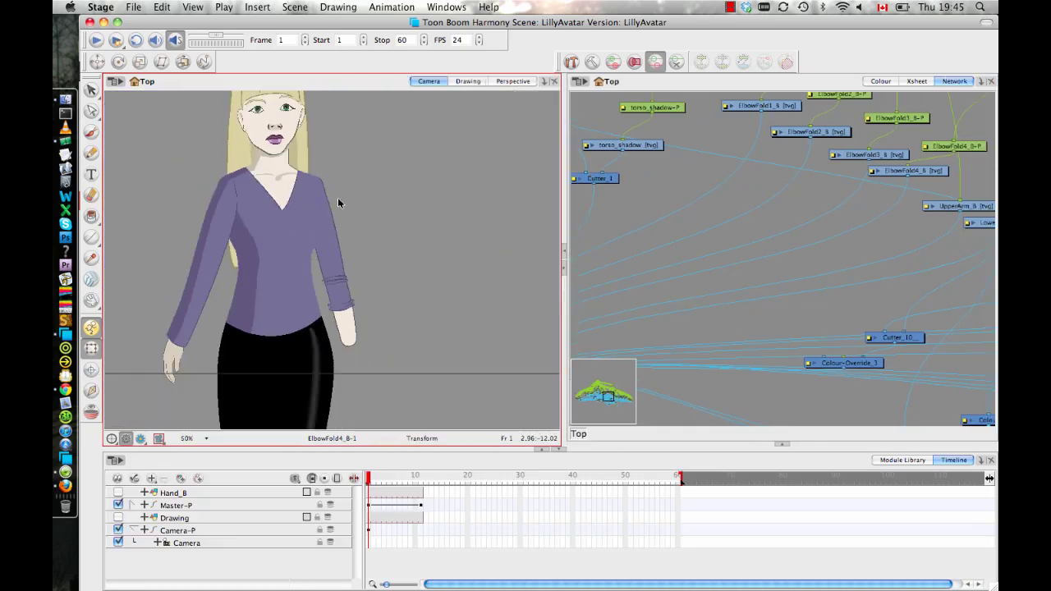
left_click(329, 247)
left_click(364, 343)
scroll(336, 284, "up", 2)
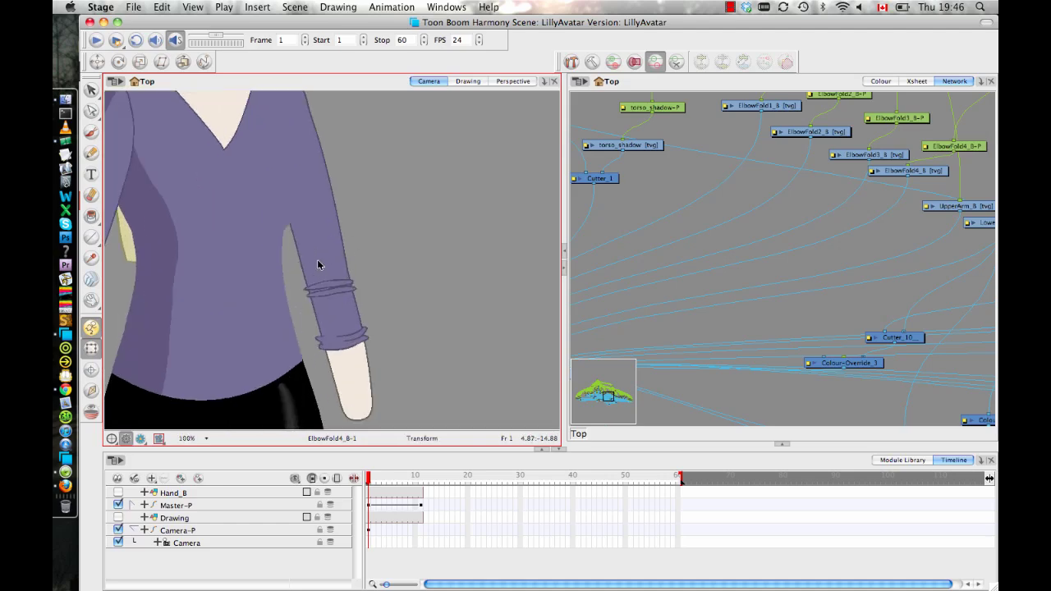
left_click(326, 289)
left_click(407, 295)
Go to frame 11 and shift the lower arm sleeve slightly along the forearm toward the hand
left_click_drag(370, 479, 419, 479)
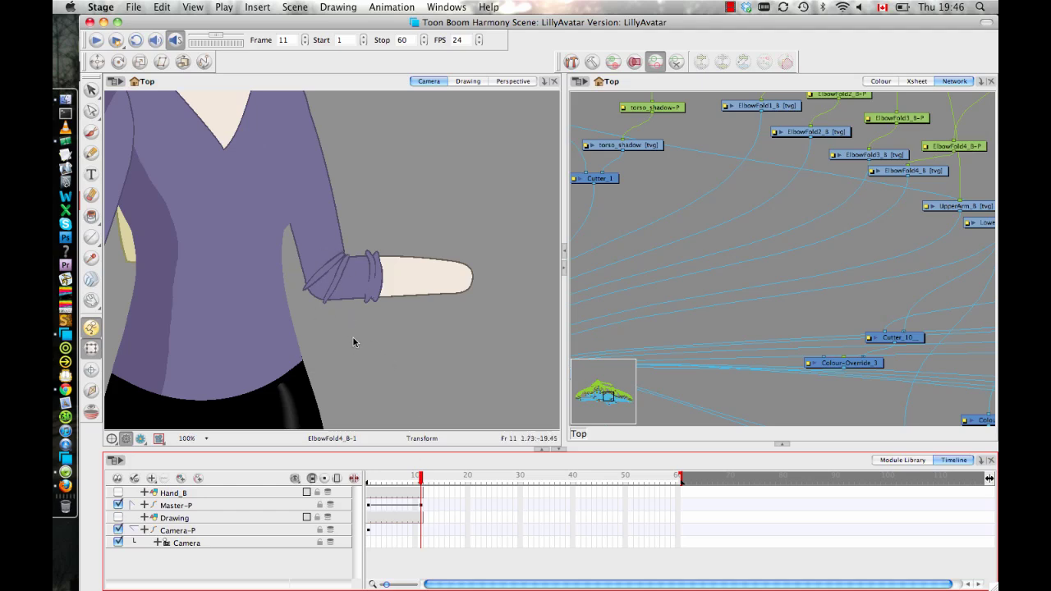
left_click_drag(389, 184, 428, 235)
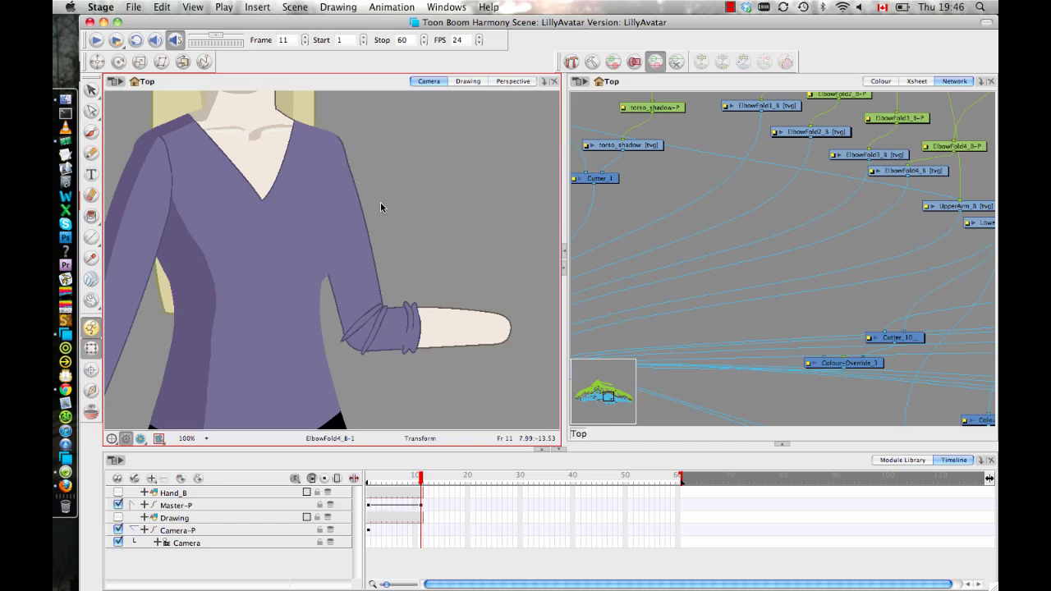
left_click(413, 329)
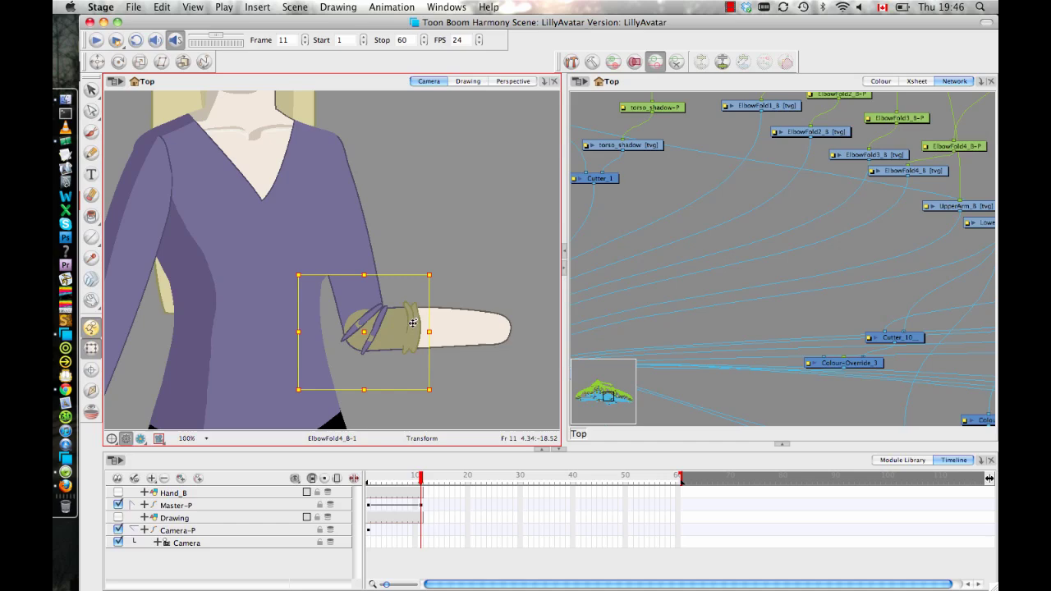
left_click_drag(413, 322, 468, 460)
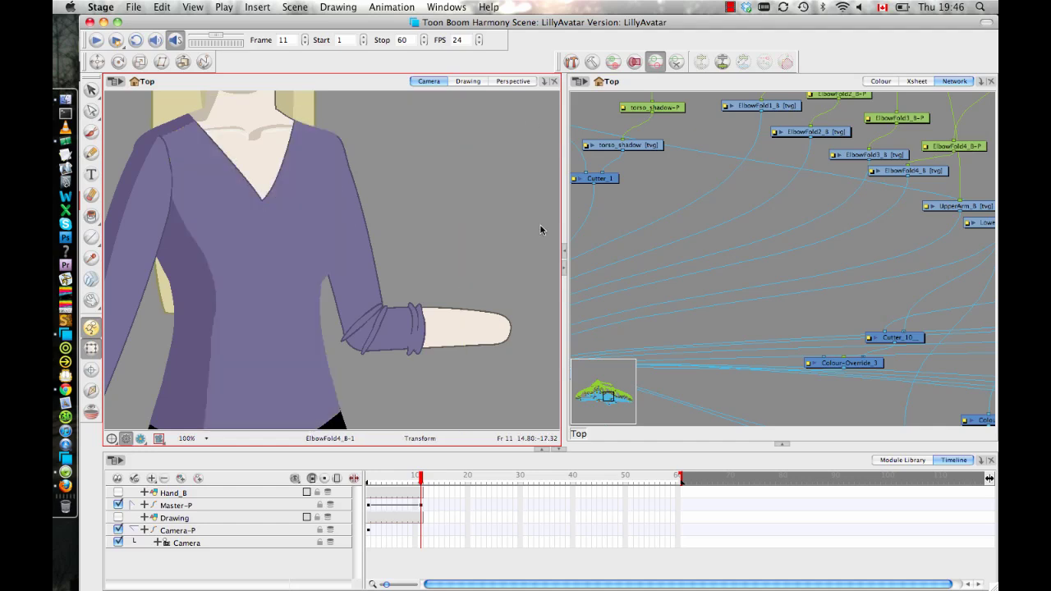
scroll(472, 207, "down", 3)
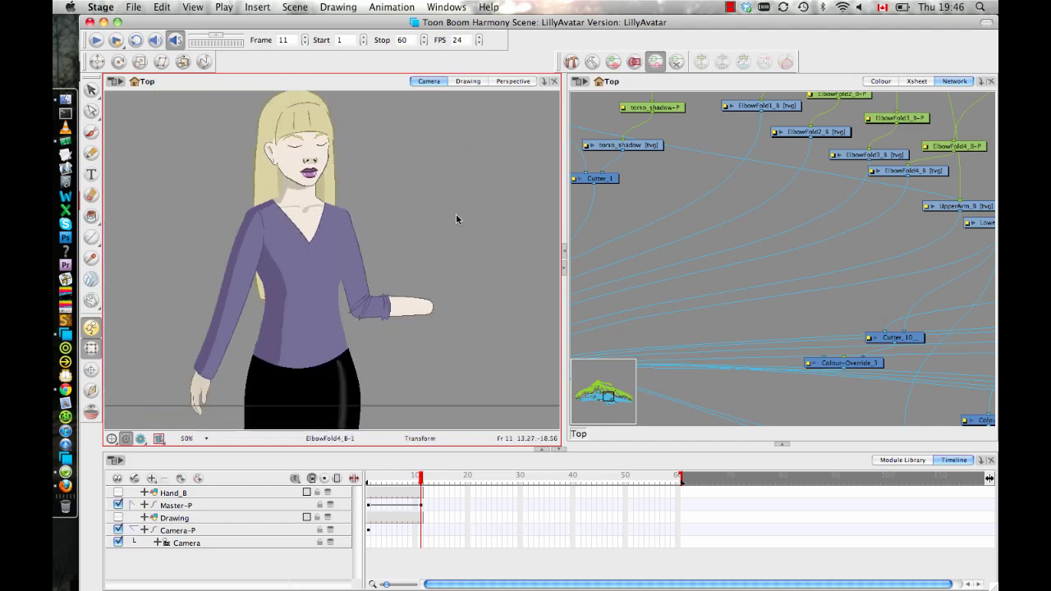